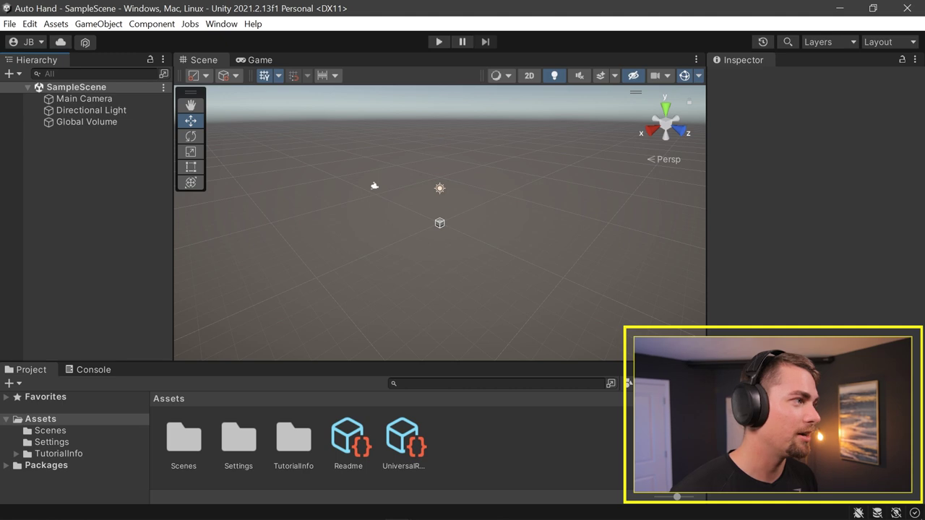
Install XR Plug-in Management, enable the OpenXR provider, and accept the new input system backends
{"action": "left_click", "coordinate": [29, 24]}
{"action": "left_click", "coordinate": [103, 433]}
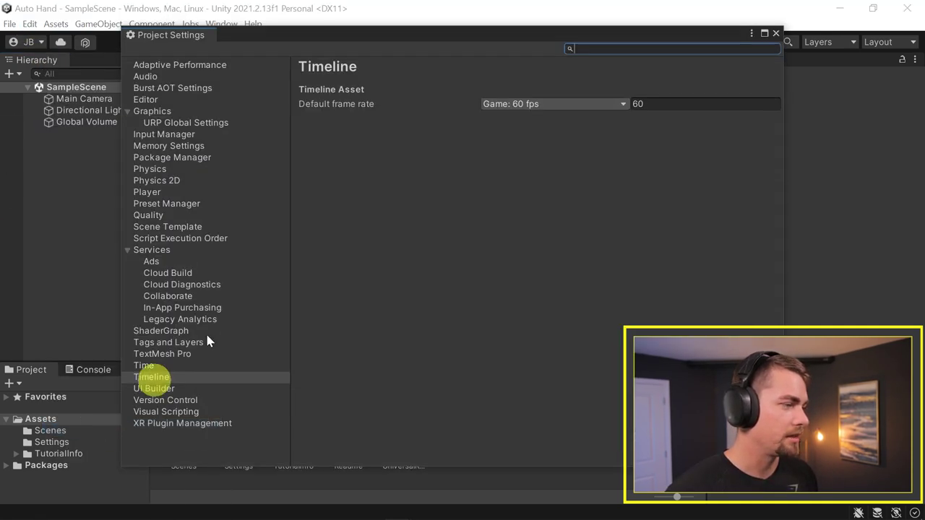
{"action": "left_click", "coordinate": [172, 426]}
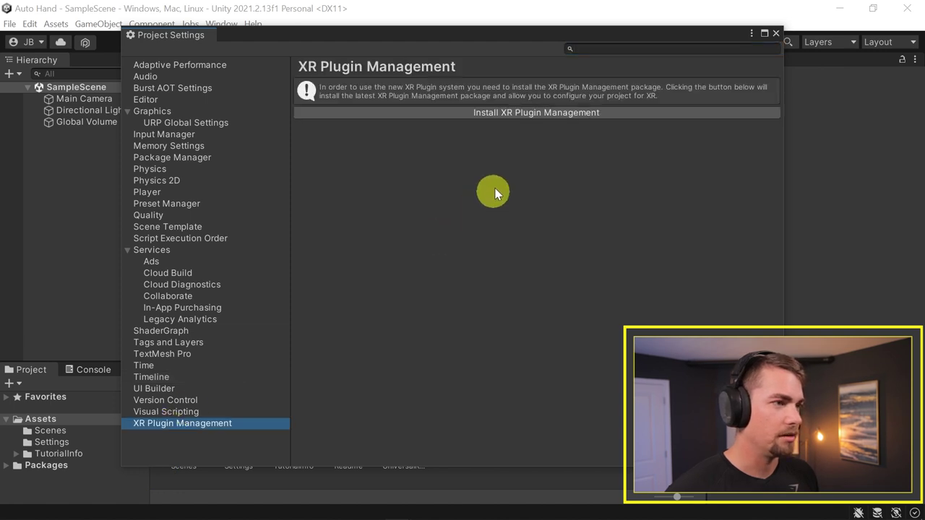
{"action": "left_click", "coordinate": [501, 114]}
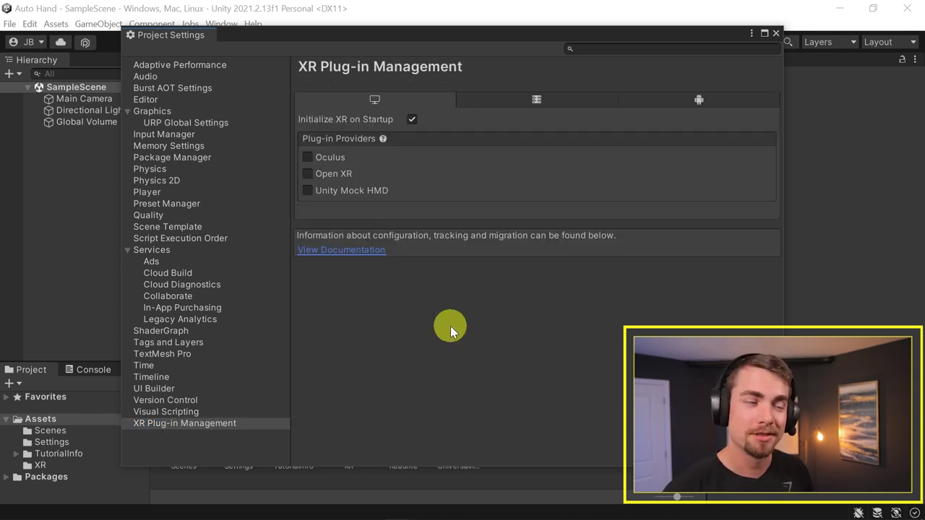
{"action": "left_click", "coordinate": [329, 174]}
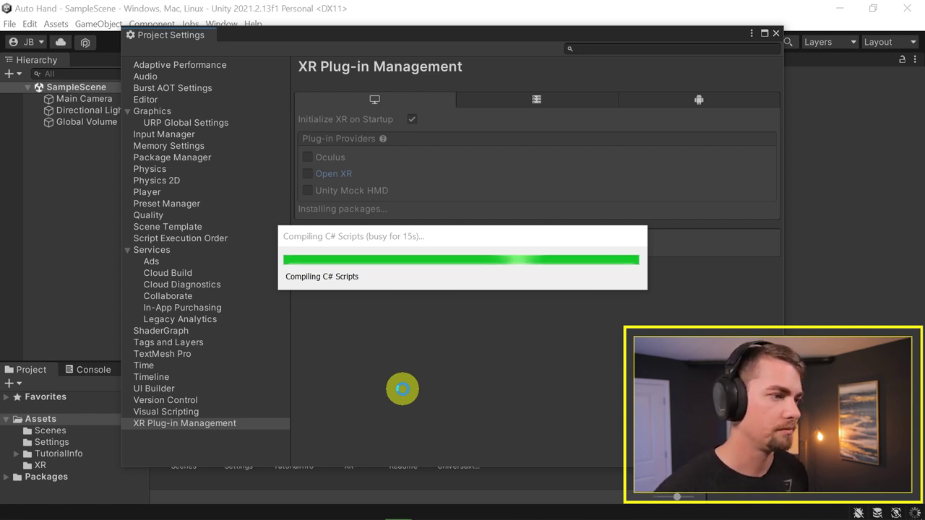
{"action": "left_click", "coordinate": [502, 312]}
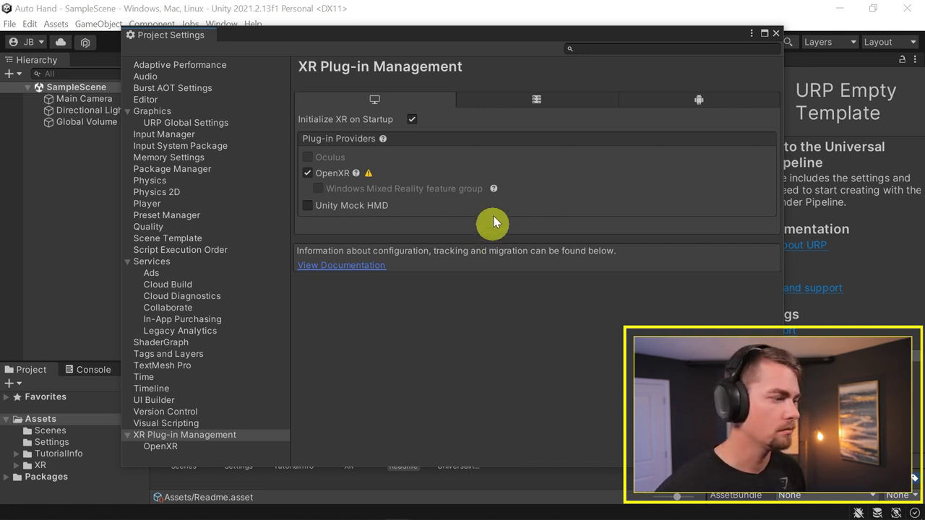
For standalone OpenXR, add the Oculus Touch Controller Profile and set Render Mode to Multi Pass
{"action": "left_click", "coordinate": [369, 175]}
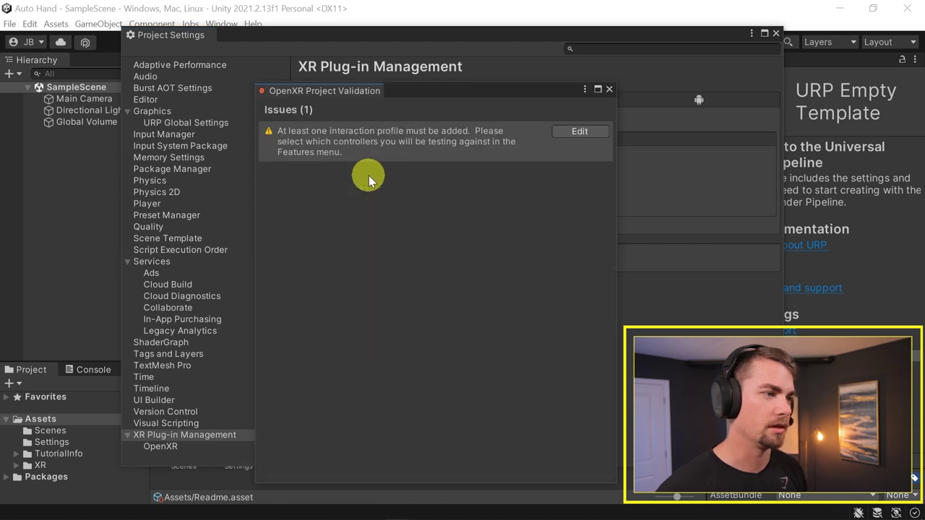
{"action": "left_click", "coordinate": [579, 132]}
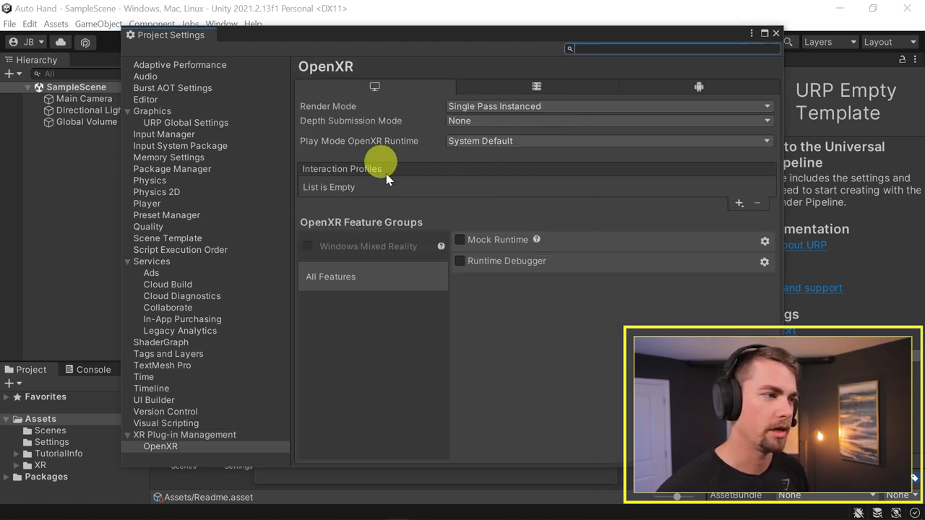
{"action": "left_click", "coordinate": [741, 206]}
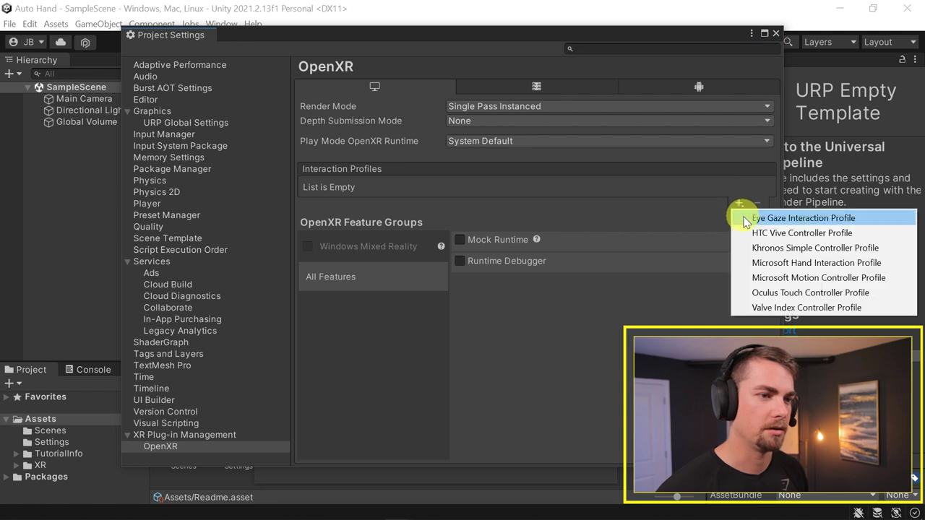
{"action": "left_click", "coordinate": [745, 292]}
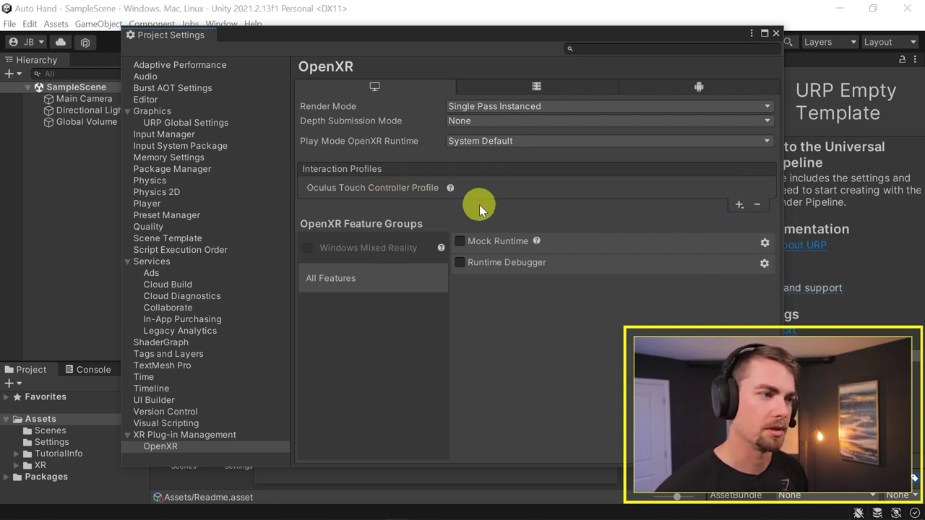
{"action": "left_click", "coordinate": [488, 105]}
{"action": "left_click", "coordinate": [481, 118]}
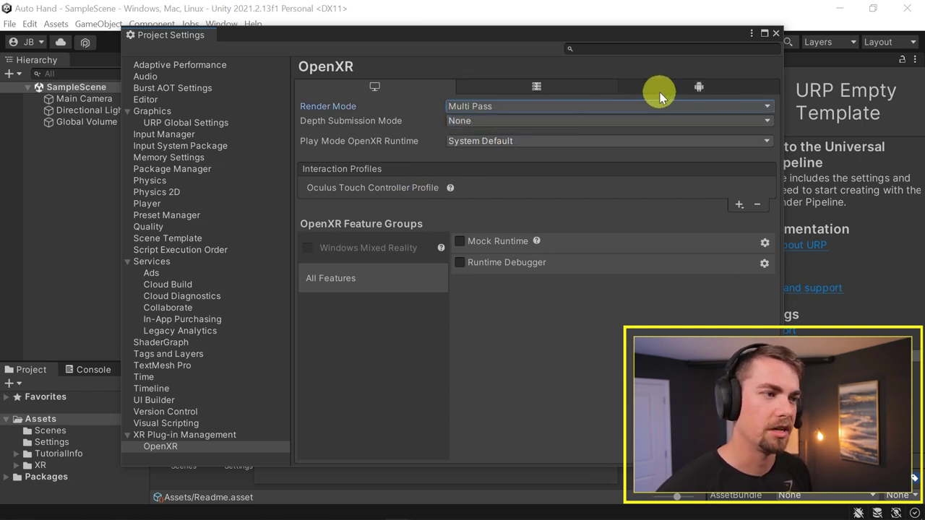
On the Android tab, set Render Mode to Multi Pass and add the Oculus Touch Controller Profile
{"action": "left_click", "coordinate": [662, 88]}
{"action": "left_click", "coordinate": [522, 109]}
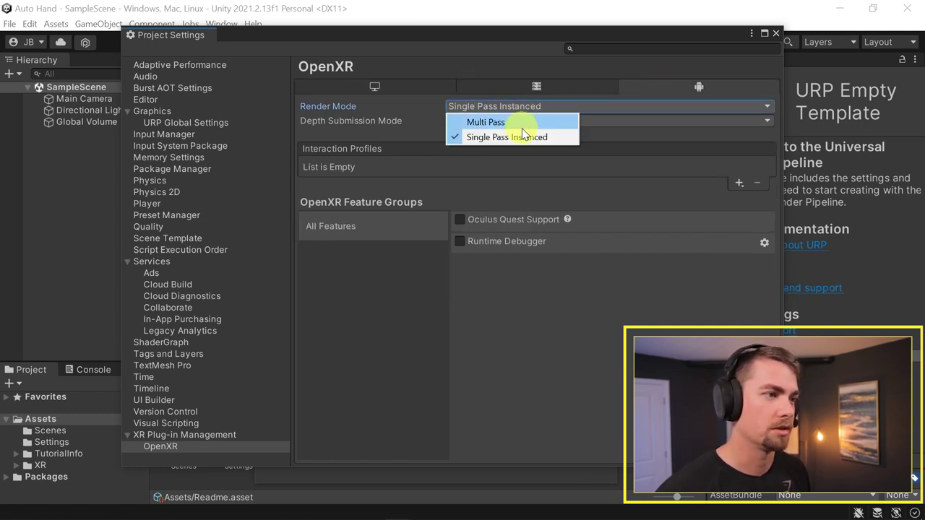
{"action": "left_click", "coordinate": [485, 123]}
{"action": "left_click", "coordinate": [405, 90]}
{"action": "left_click", "coordinate": [641, 87]}
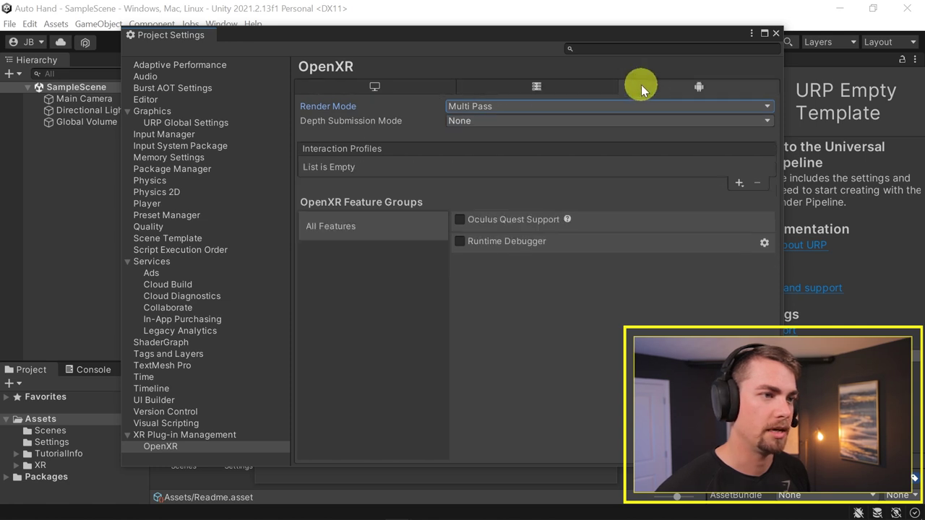
{"action": "left_click", "coordinate": [368, 90]}
{"action": "left_click", "coordinate": [723, 87]}
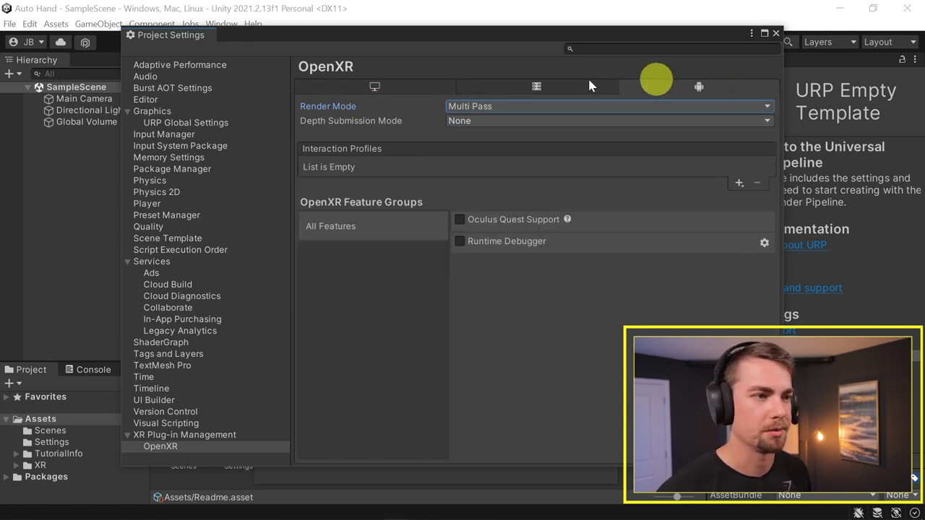
{"action": "left_click", "coordinate": [740, 183]}
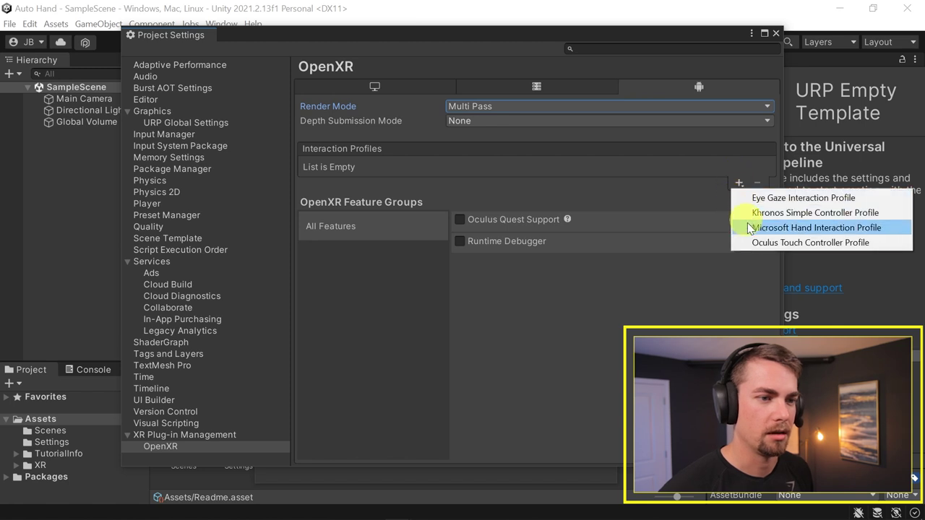
{"action": "left_click", "coordinate": [754, 242]}
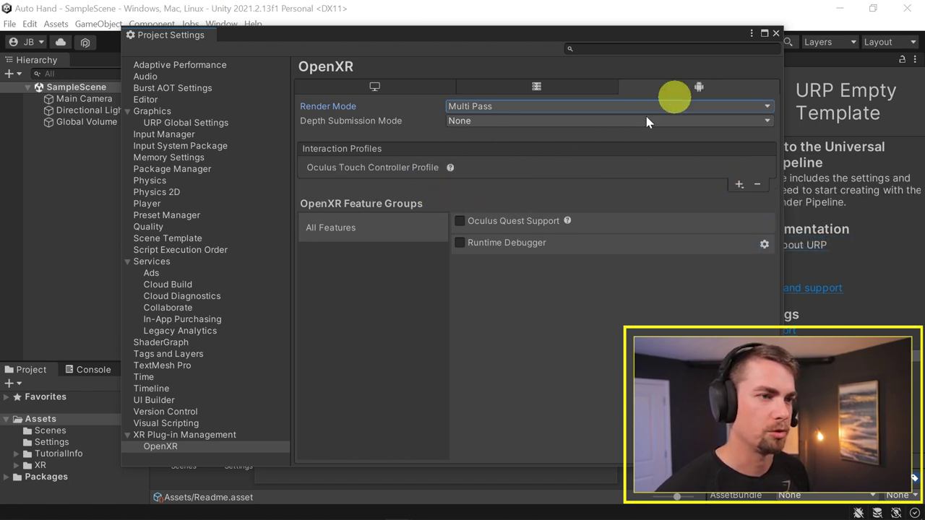
{"action": "left_click", "coordinate": [430, 86]}
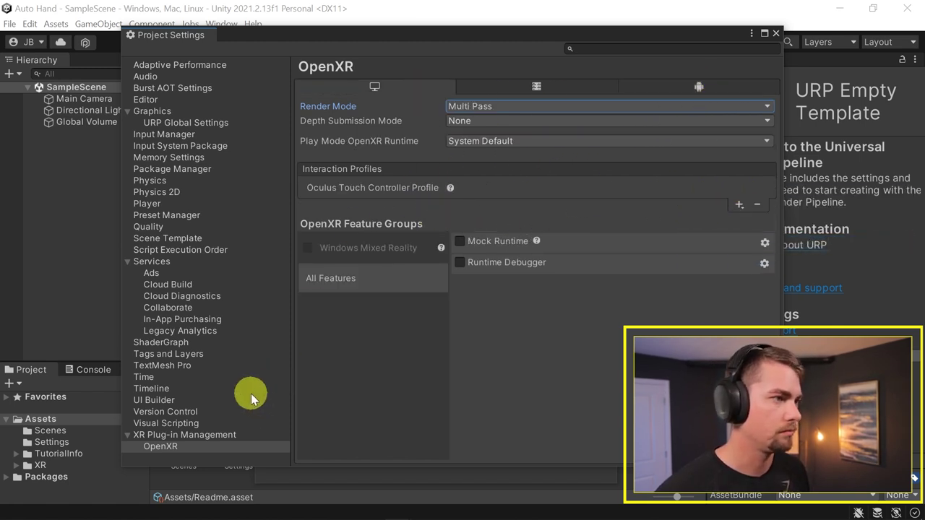
Close Project Settings and the OpenXR validation window, then open the Package Manager
{"action": "left_click", "coordinate": [776, 33]}
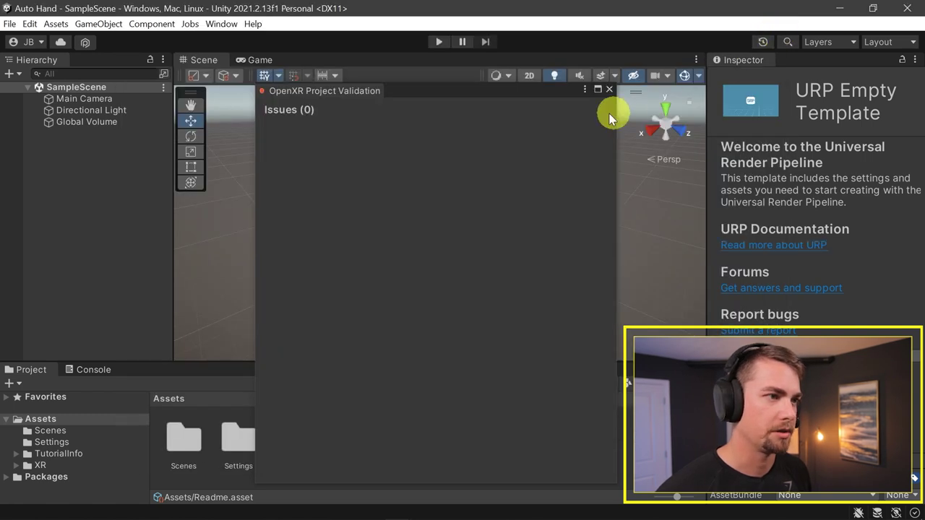
{"action": "left_click", "coordinate": [609, 89]}
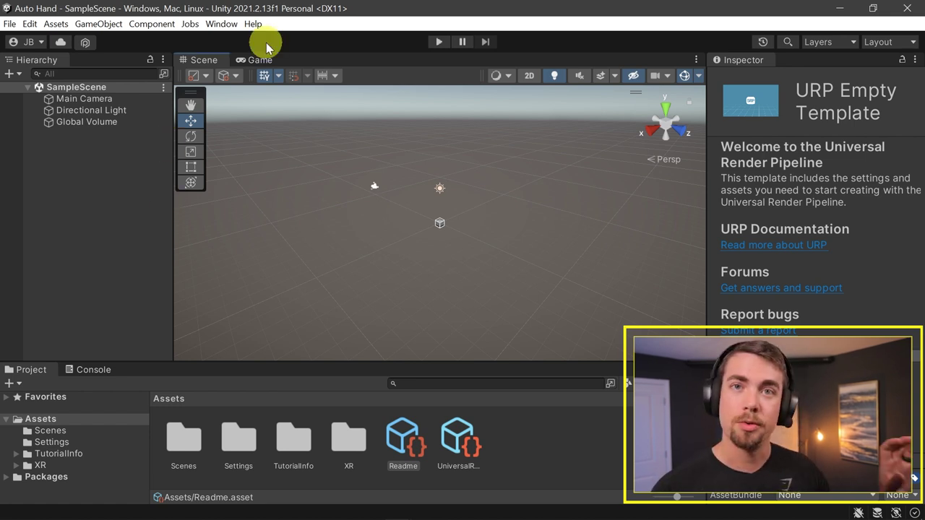
{"action": "left_click", "coordinate": [227, 28]}
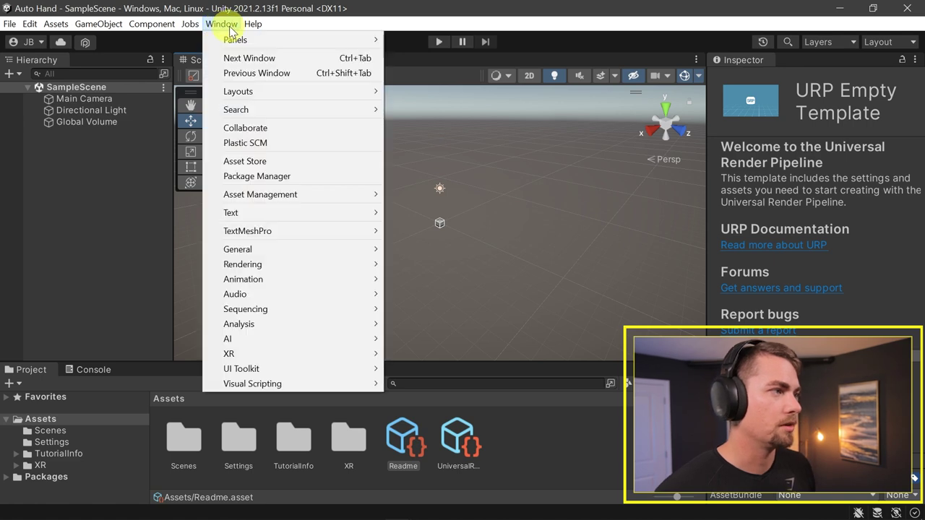
{"action": "left_click", "coordinate": [238, 177]}
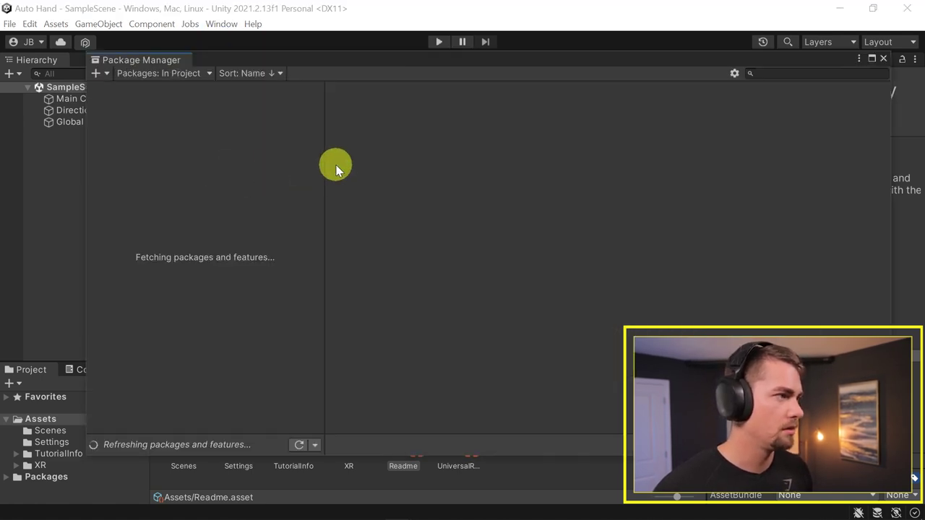
Find 'auto hand' under Packages: My Assets and re-download it
{"action": "left_click", "coordinate": [163, 74]}
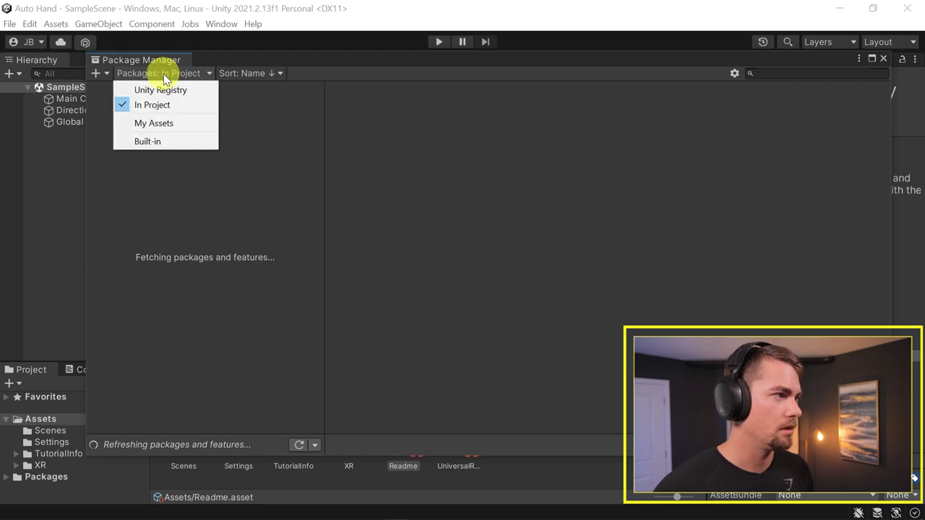
{"action": "left_click", "coordinate": [159, 123]}
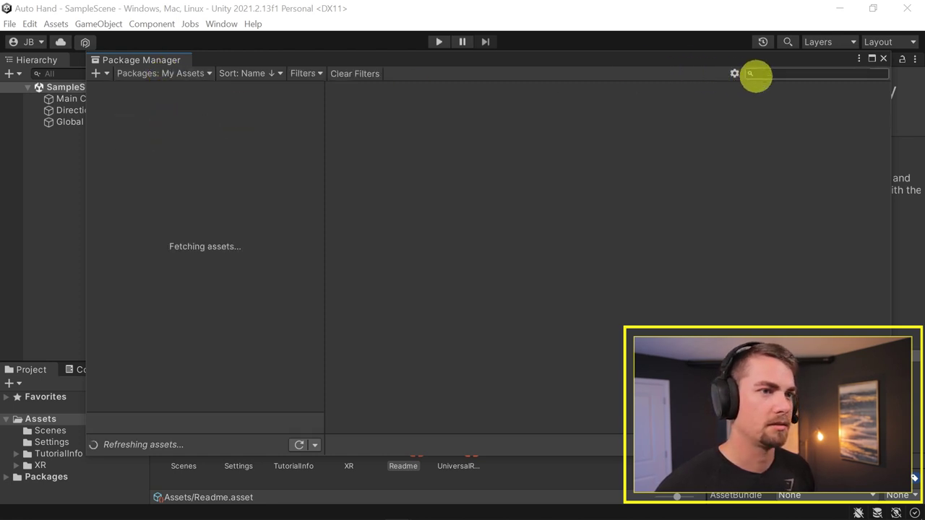
{"action": "left_click", "coordinate": [766, 73]}
{"action": "type", "text": "auto hand"}
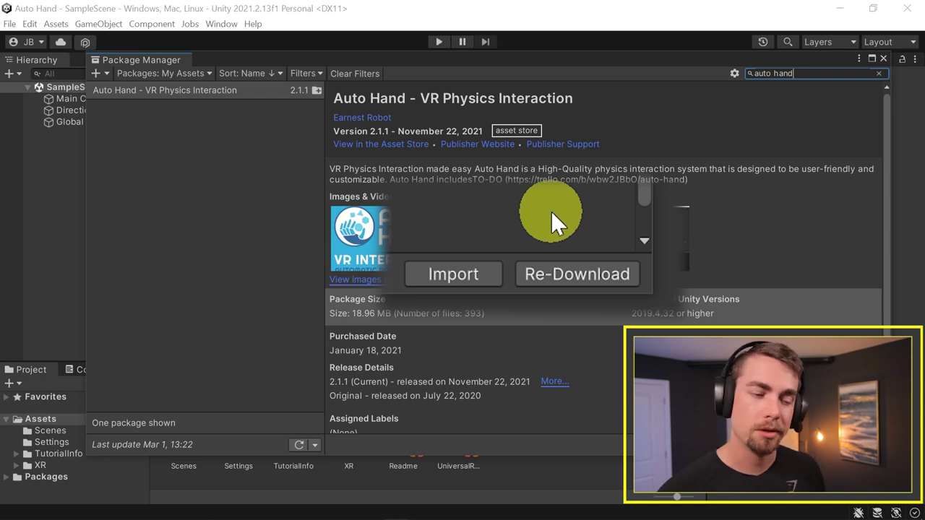
{"action": "left_click", "coordinate": [559, 265]}
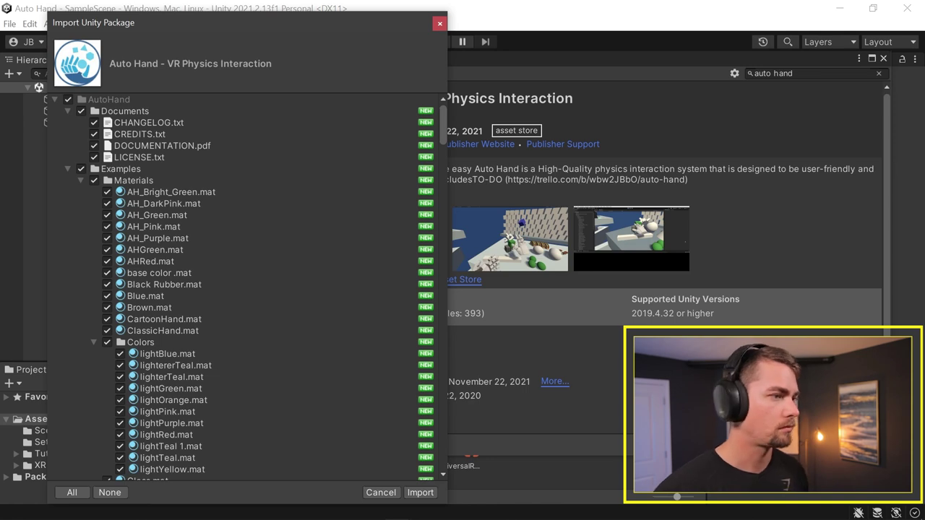
Import all Auto Hand package files from the Import Unity Package dialog
{"action": "left_click_drag", "start_coordinate": [443, 120], "coordinate": [448, 456]}
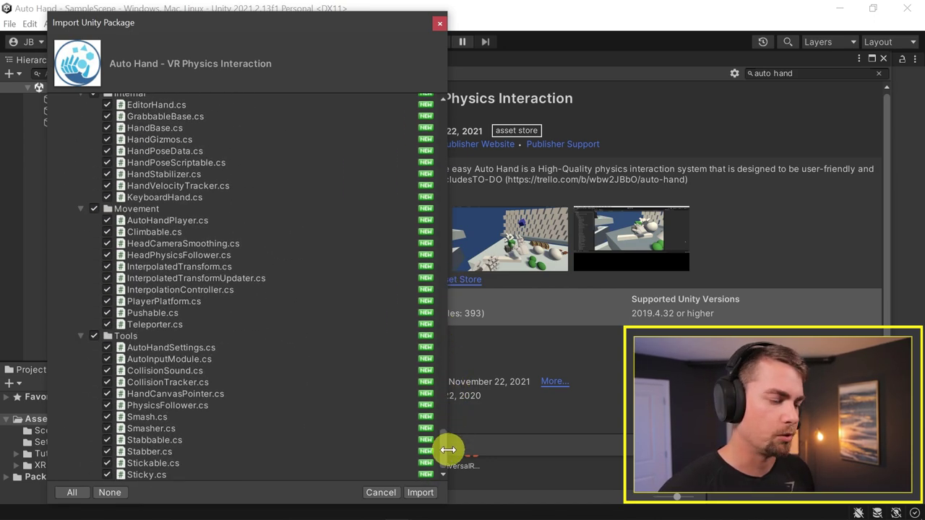
{"action": "left_click", "coordinate": [420, 492]}
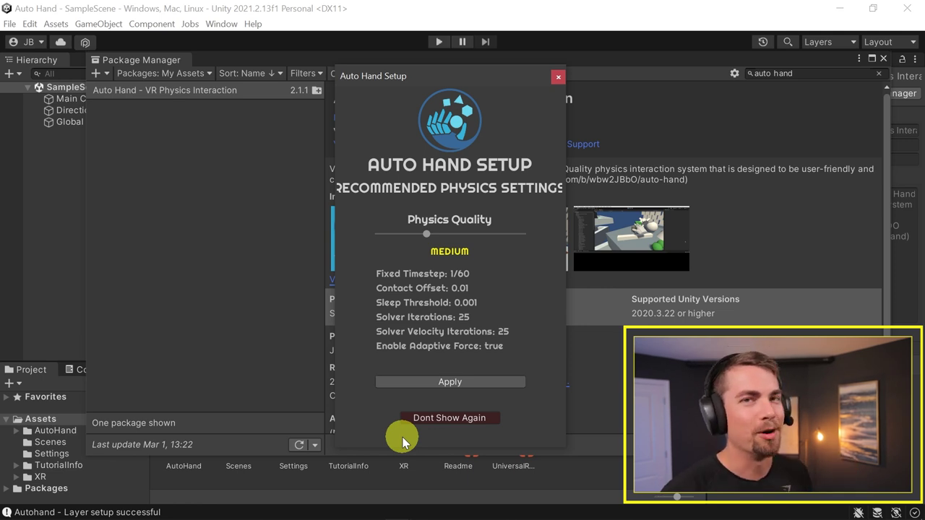
Set the Auto Hand Physics Quality slider to Very High and apply it
{"action": "left_click_drag", "start_coordinate": [427, 233], "coordinate": [485, 245]}
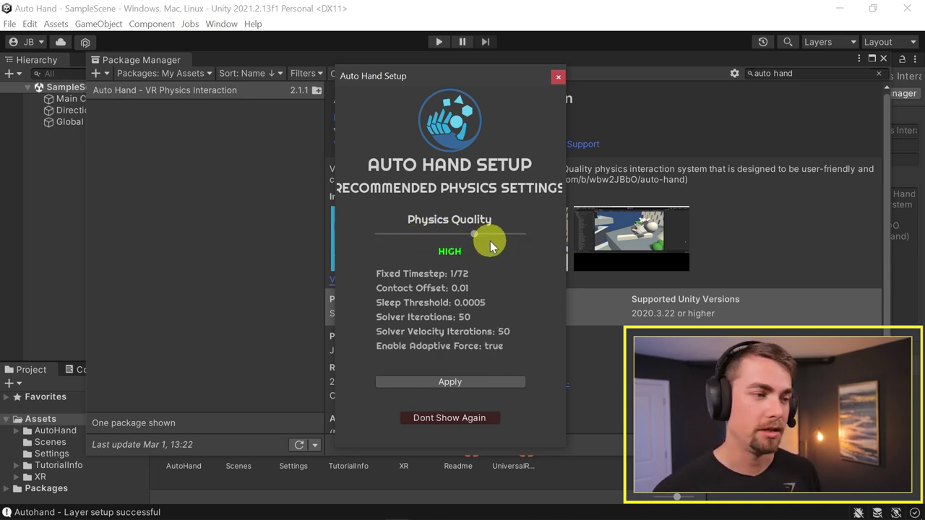
{"action": "left_click_drag", "start_coordinate": [475, 234], "coordinate": [527, 255]}
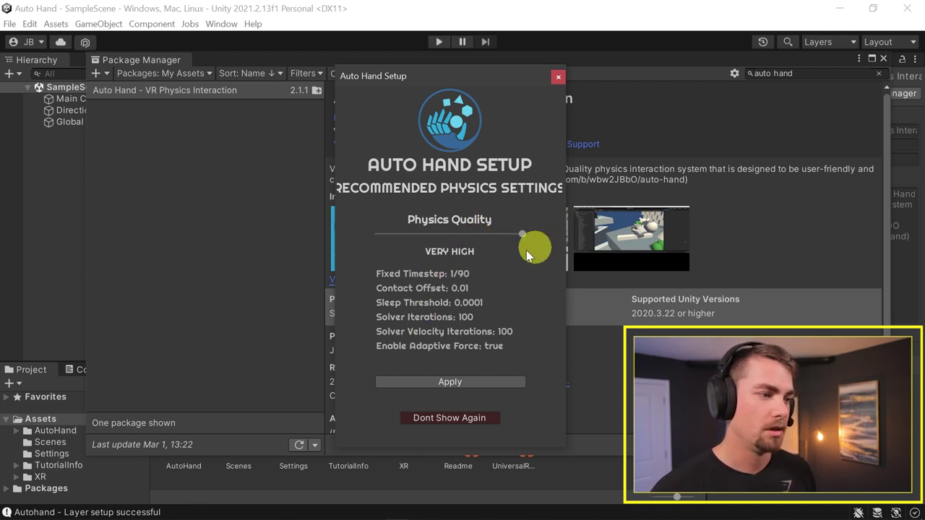
{"action": "left_click", "coordinate": [520, 233]}
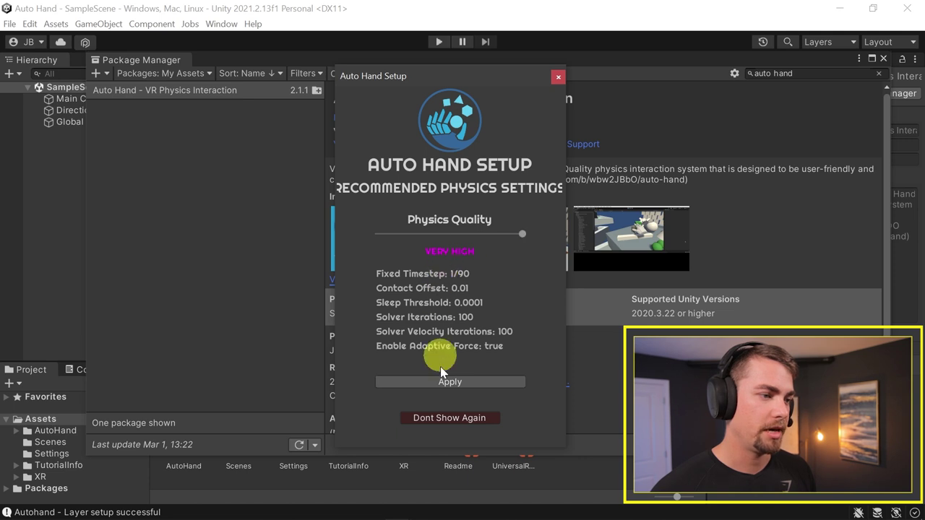
{"action": "mouse_move", "coordinate": [522, 234]}
{"action": "left_mouse_down"}
{"action": "mouse_move", "coordinate": [499, 241]}
{"action": "mouse_move", "coordinate": [525, 234]}
{"action": "left_mouse_up"}
{"action": "left_click", "coordinate": [452, 383]}
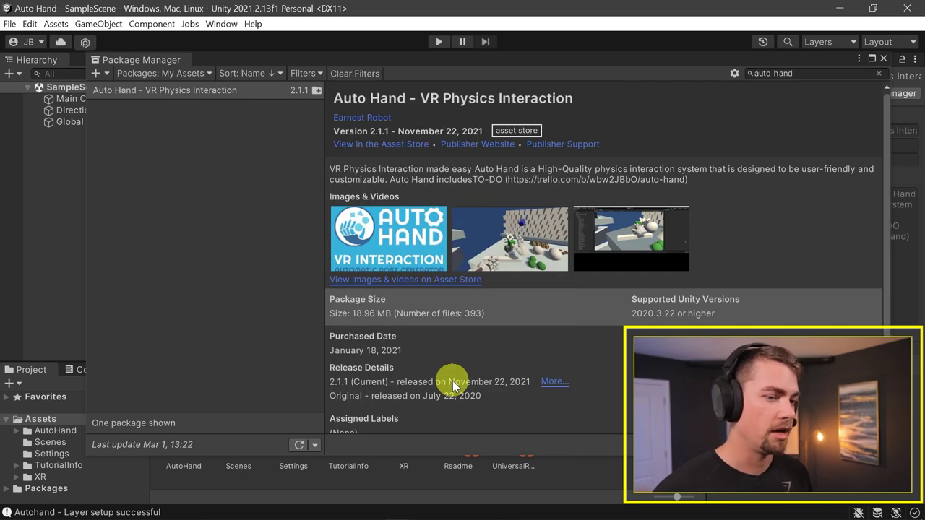
Close the Package Manager and open Assets > AutoHand > Packages (Setup)
{"action": "left_click", "coordinate": [884, 59]}
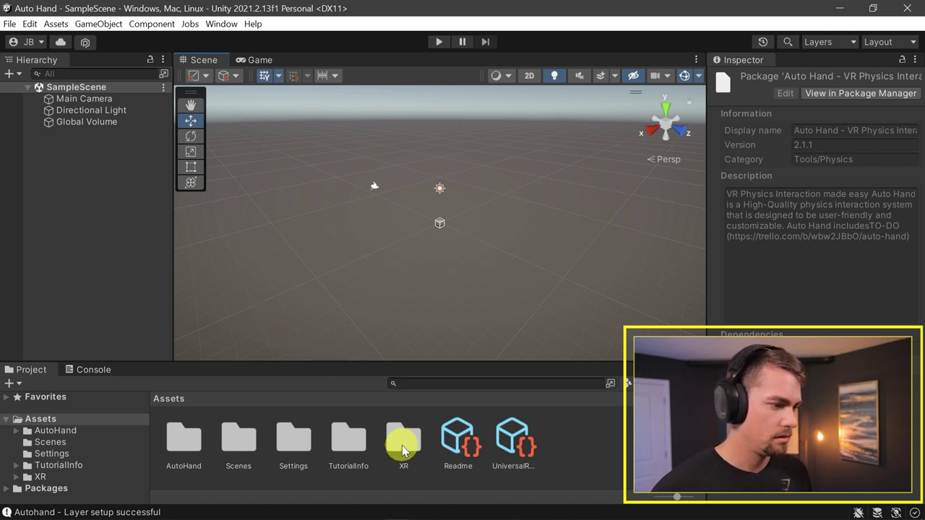
{"action": "left_click", "coordinate": [180, 448]}
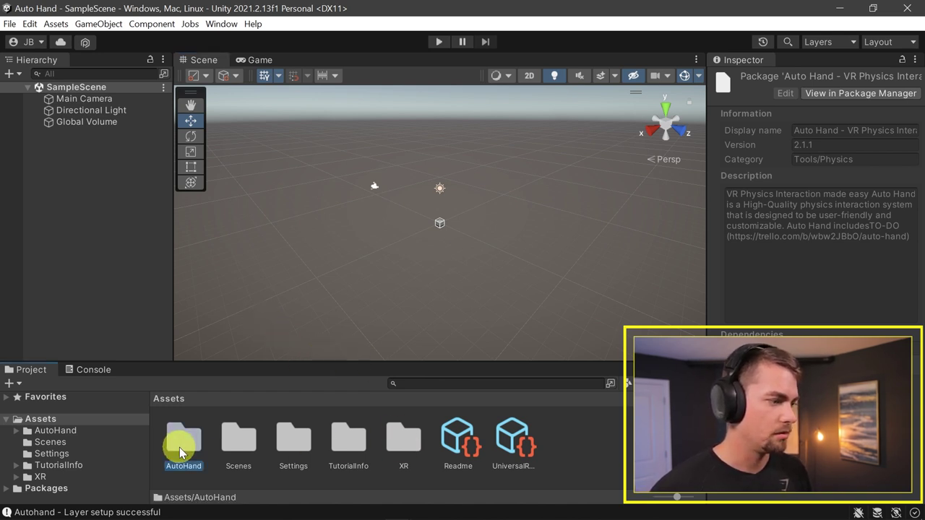
{"action": "double_click", "coordinate": [174, 449]}
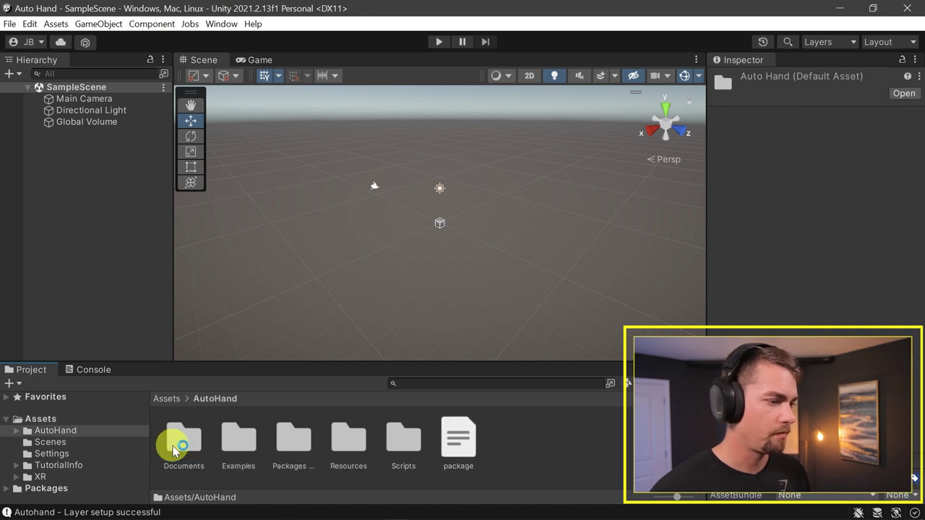
{"action": "double_click", "coordinate": [293, 434]}
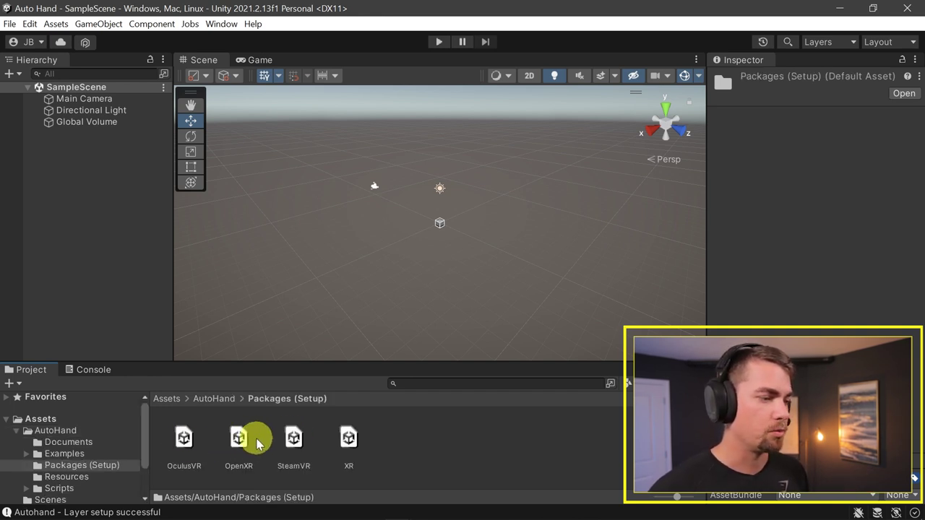
Select the OculusVR, OpenXR, SteamVR and XR packages in turn, ending on OpenXR
{"action": "left_click", "coordinate": [184, 439]}
{"action": "left_click", "coordinate": [249, 446]}
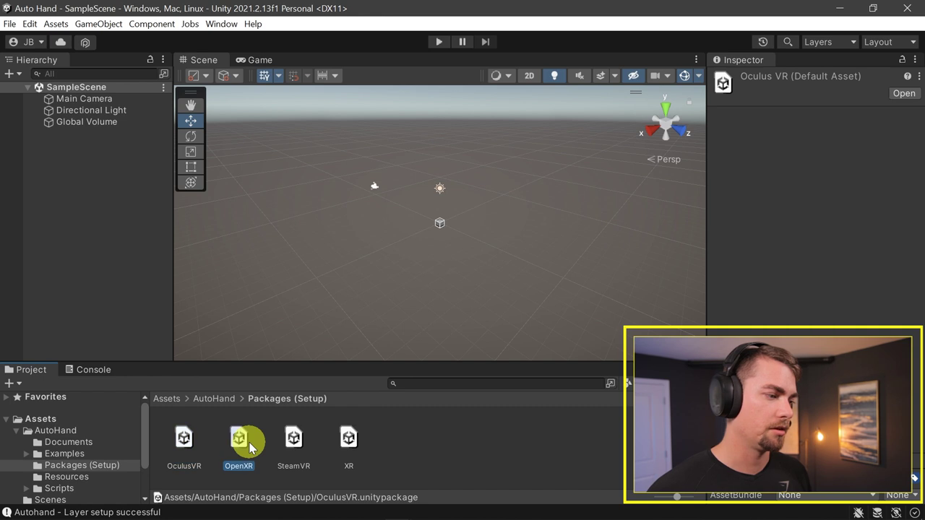
{"action": "left_click", "coordinate": [288, 447]}
{"action": "left_click", "coordinate": [360, 449]}
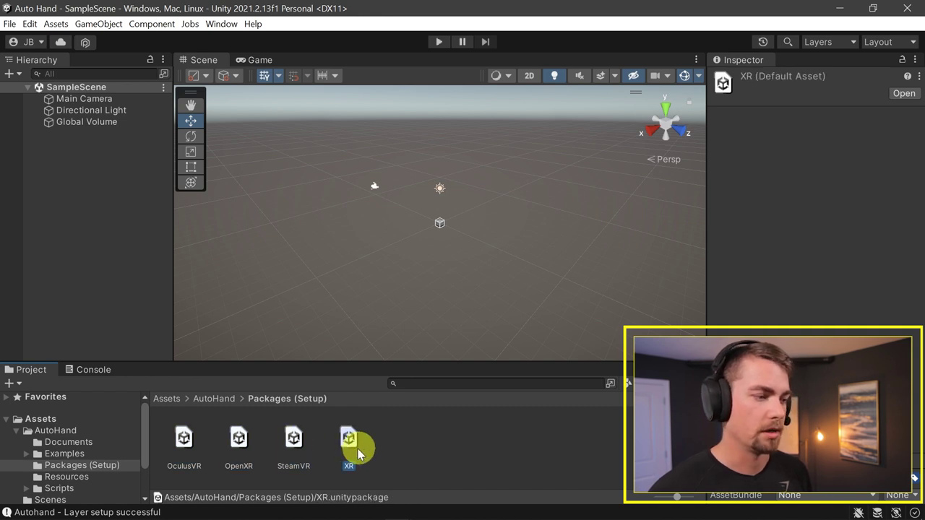
{"action": "left_click", "coordinate": [241, 442]}
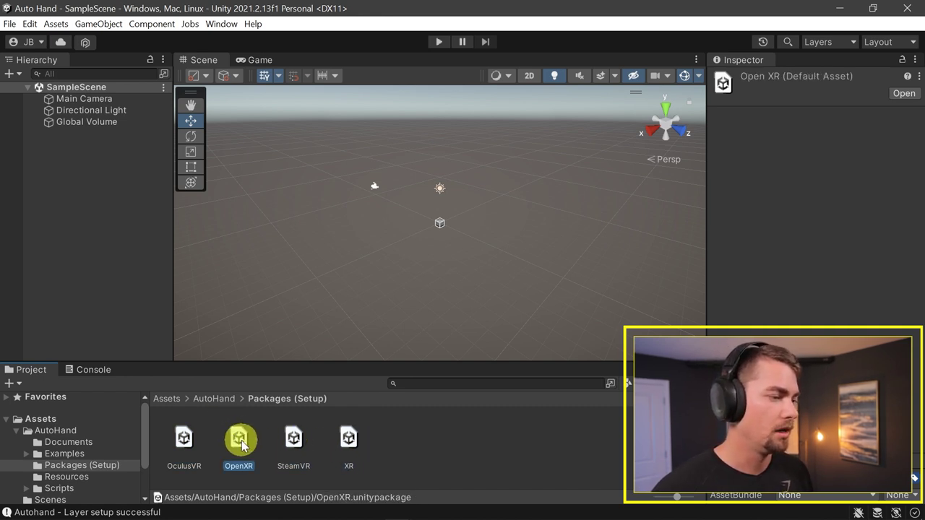
Import all files of OpenXR.unitypackage, then go back to the AutoHand folder
{"action": "double_click", "coordinate": [241, 440]}
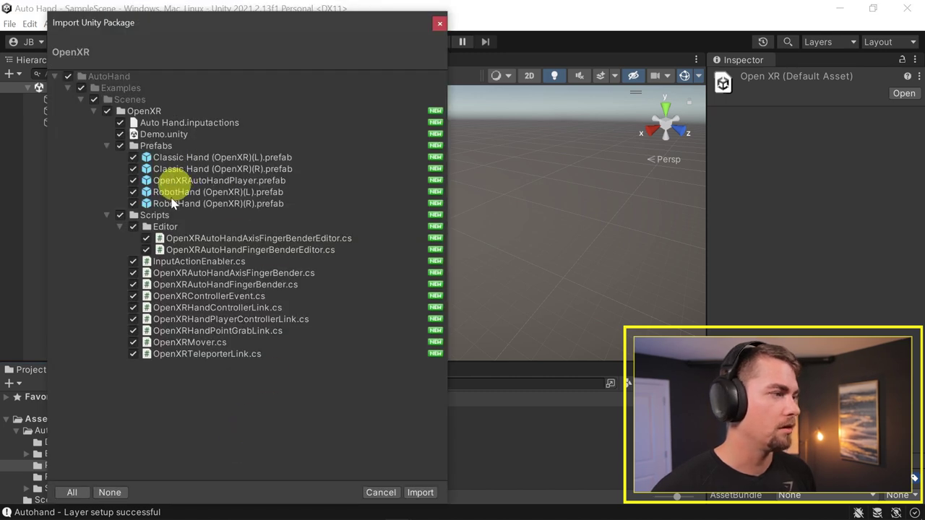
{"action": "left_click", "coordinate": [422, 499]}
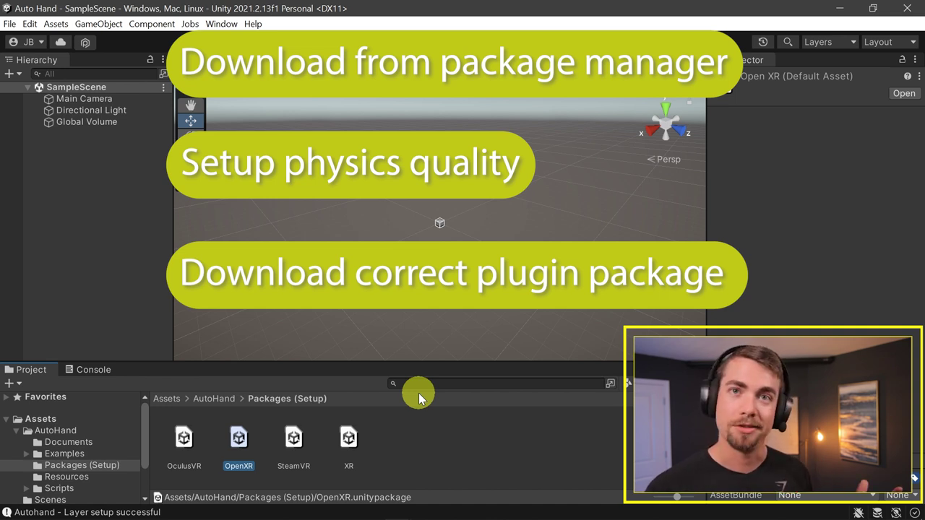
{"action": "left_click", "coordinate": [219, 398]}
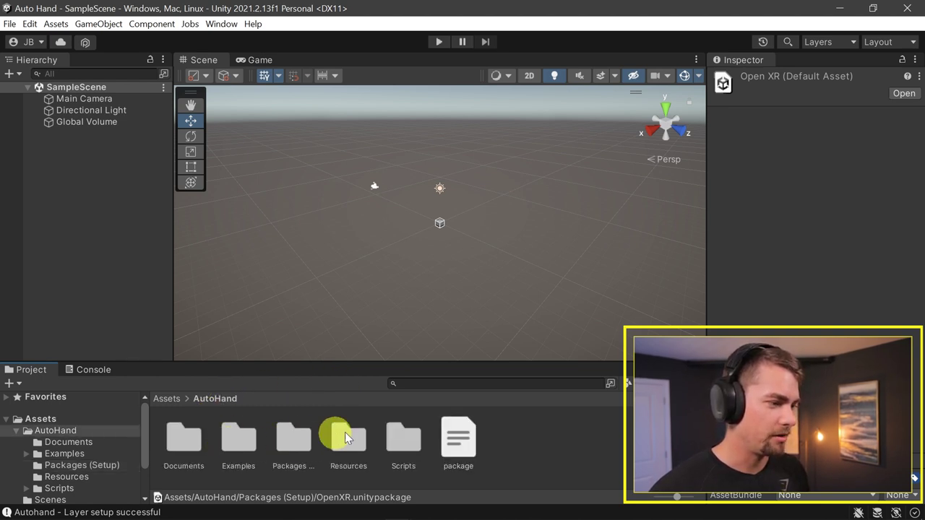
Open the Examples > Scenes > OpenXR > Demo scene and import TMP Essentials
{"action": "double_click", "coordinate": [238, 438]}
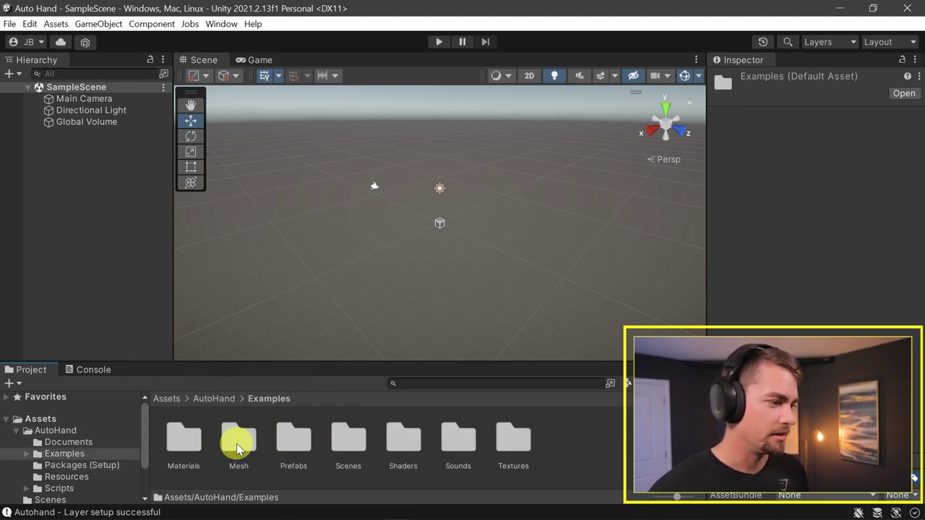
{"action": "double_click", "coordinate": [351, 439]}
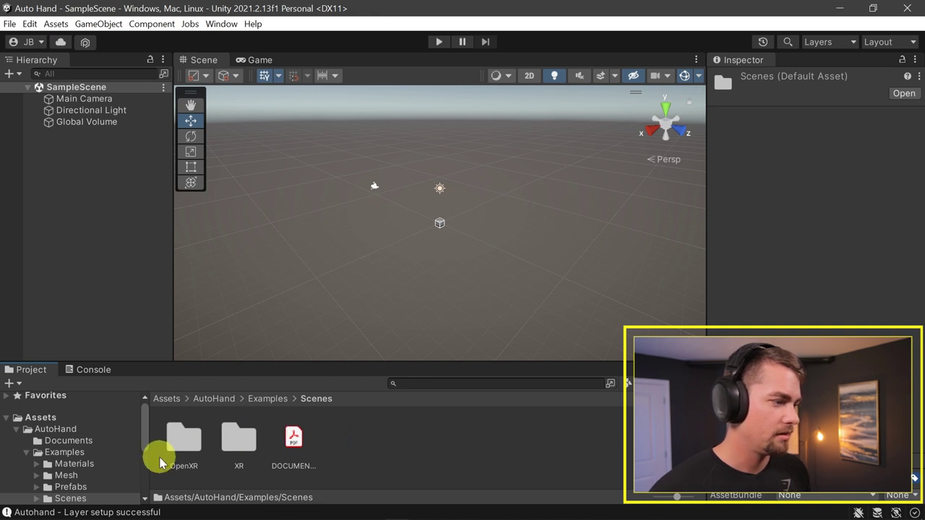
{"action": "double_click", "coordinate": [177, 442]}
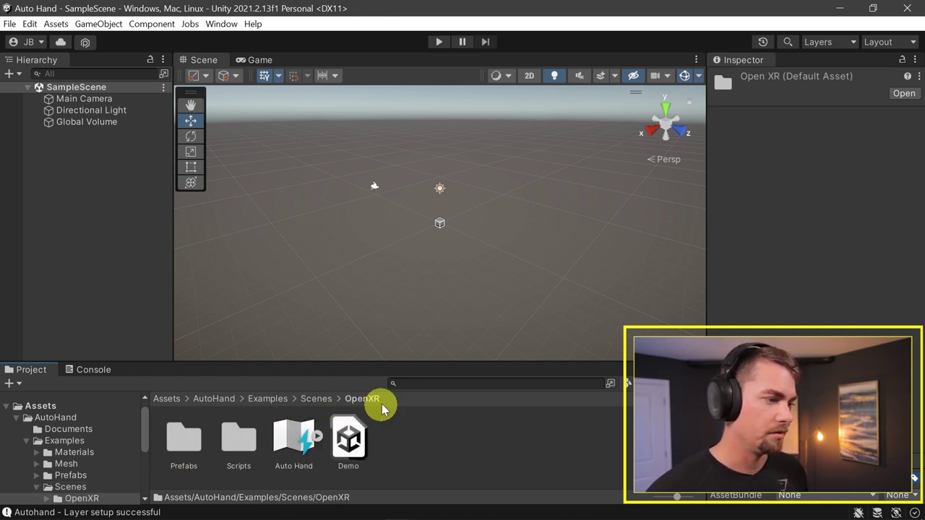
{"action": "double_click", "coordinate": [348, 441]}
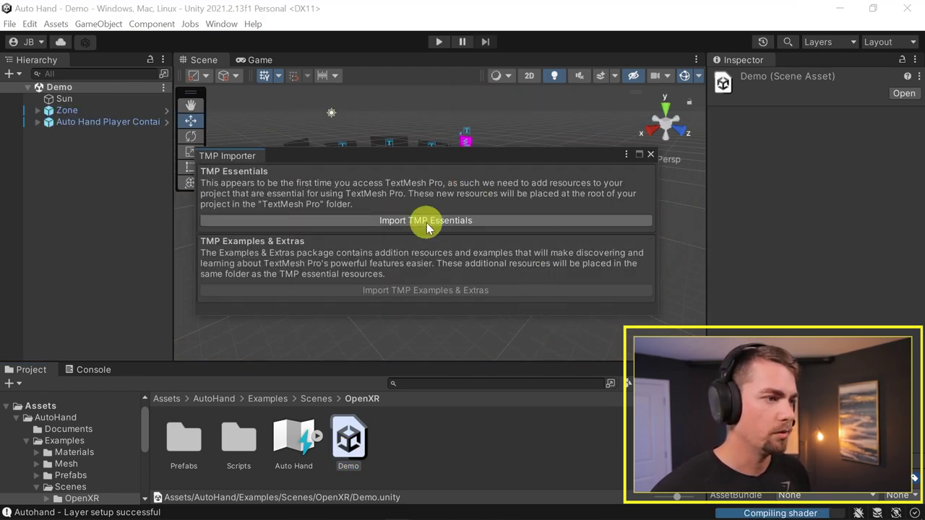
{"action": "left_click", "coordinate": [426, 221]}
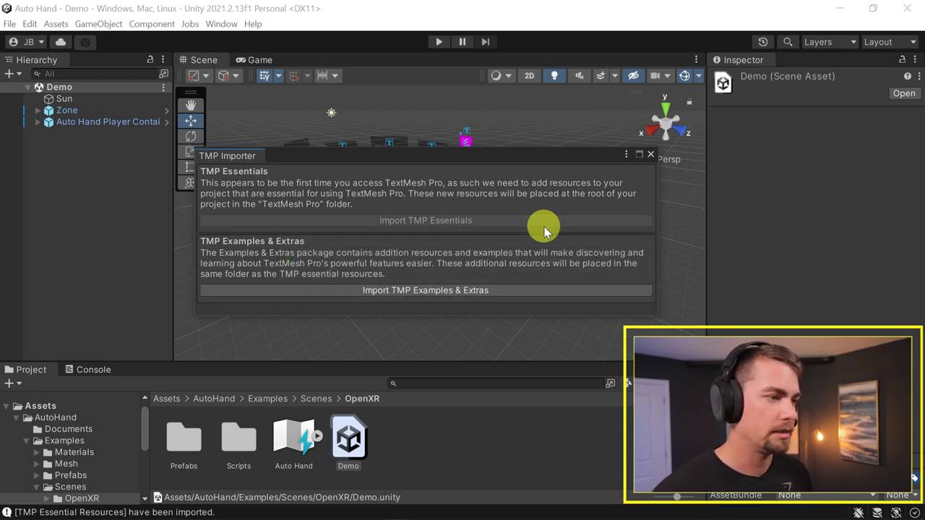
{"action": "left_click", "coordinate": [651, 154]}
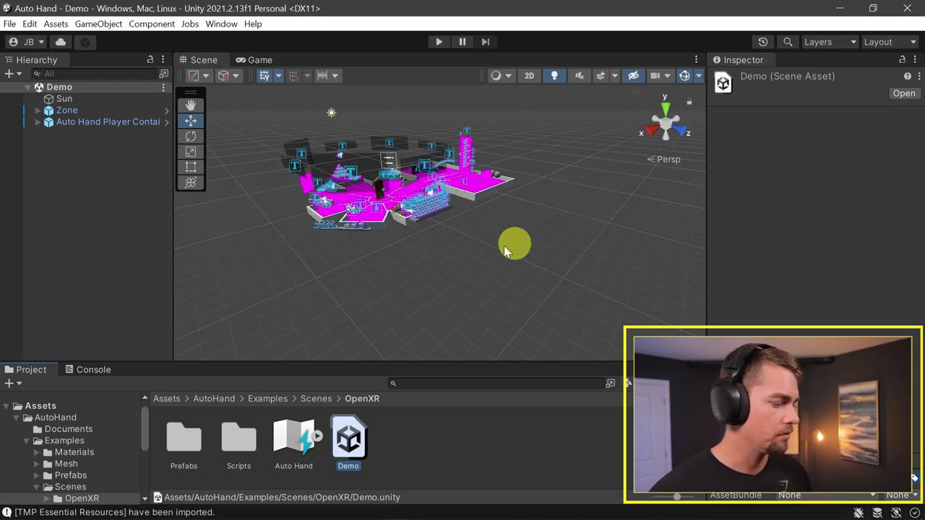
Orbit and zoom around the magenta Demo level with Gizmos turned off
{"action": "left_click_drag", "start_coordinate": [513, 244], "coordinate": [456, 241], "text": "alt"}
{"action": "scroll", "coordinate": [457, 242], "scroll_direction": "up", "scroll_amount": 10}
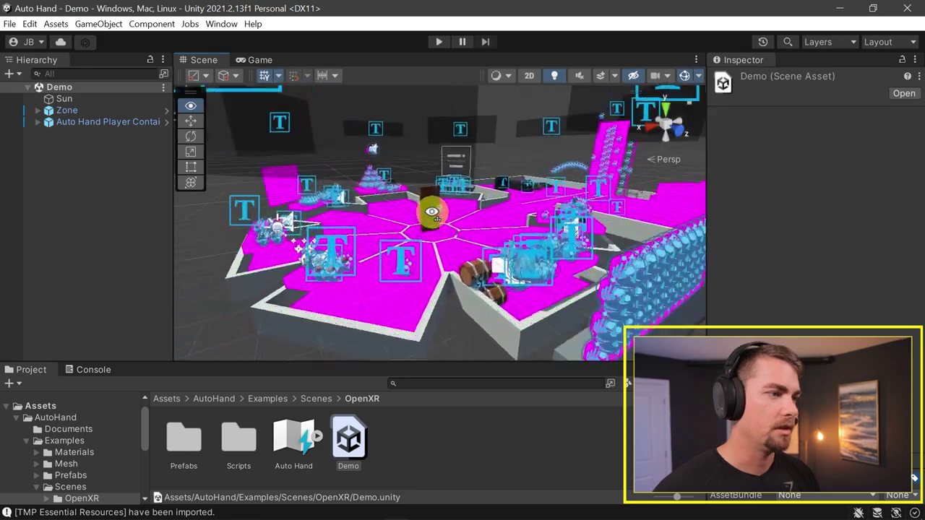
{"action": "left_click_drag", "start_coordinate": [416, 207], "coordinate": [705, 202], "text": "alt"}
{"action": "left_click_drag", "start_coordinate": [384, 239], "coordinate": [609, 247], "text": "alt"}
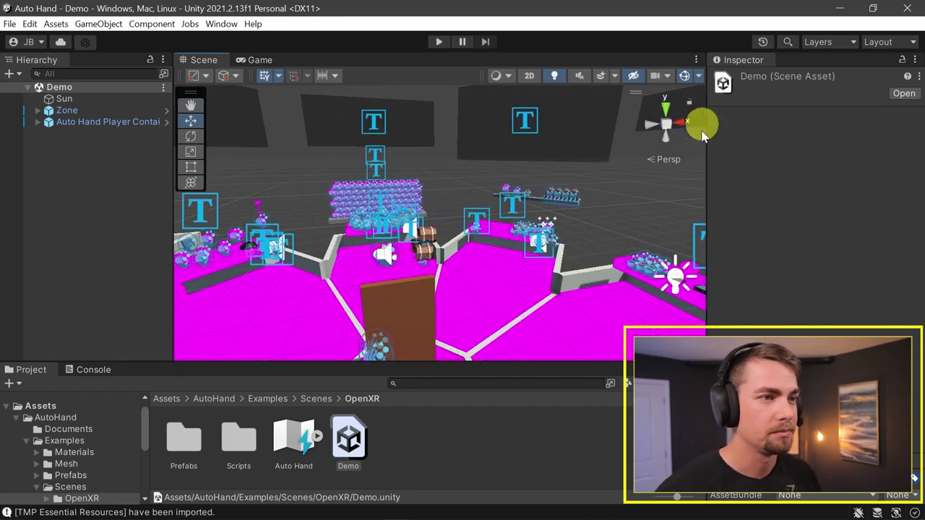
{"action": "left_click", "coordinate": [687, 76]}
{"action": "left_click_drag", "start_coordinate": [584, 262], "coordinate": [429, 264], "text": "alt"}
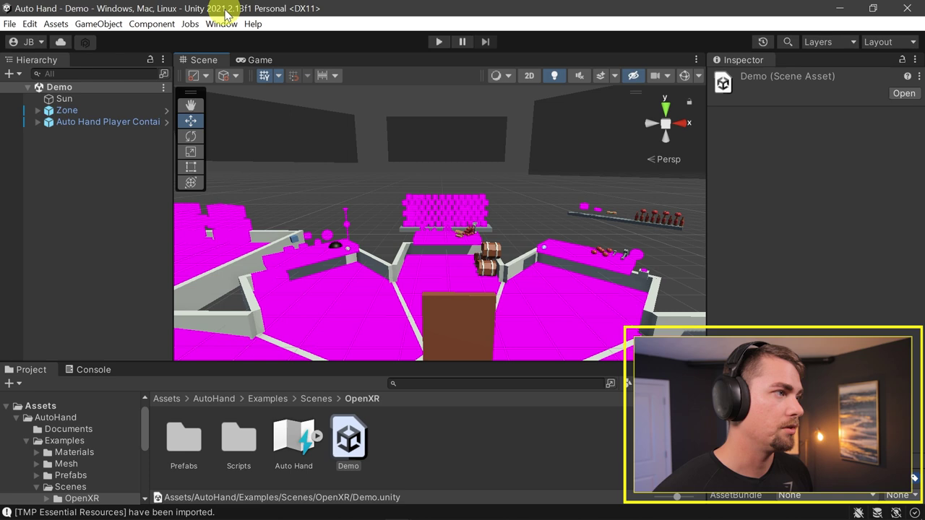
{"action": "left_click", "coordinate": [30, 26]}
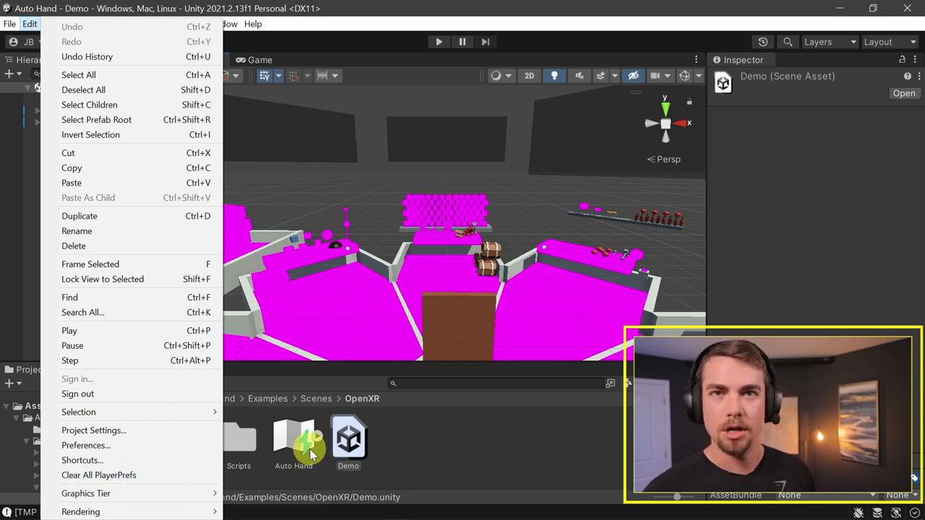
Dismiss the Edit menu and launch Window > Rendering > Render Pipeline Converter
{"action": "left_click", "coordinate": [109, 9]}
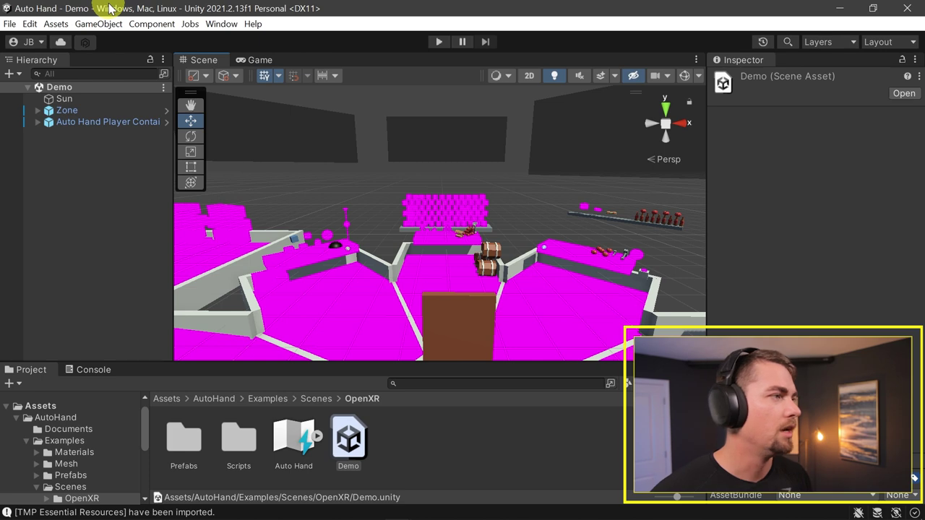
{"action": "left_click", "coordinate": [221, 24]}
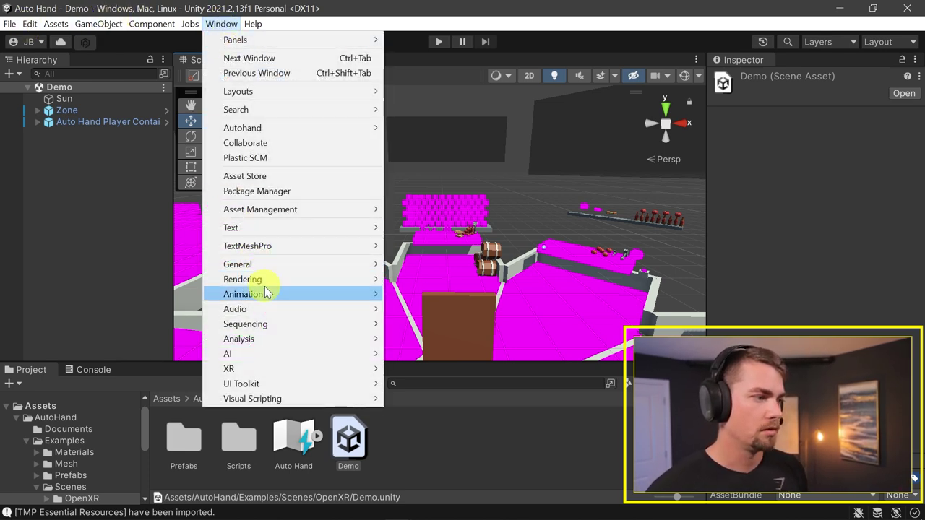
{"action": "mouse_move", "coordinate": [263, 279]}
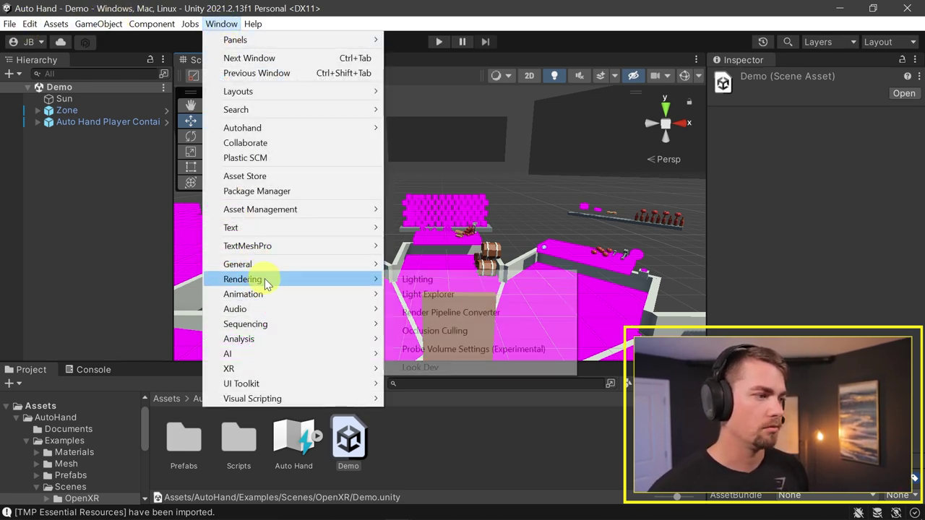
{"action": "left_click", "coordinate": [407, 313]}
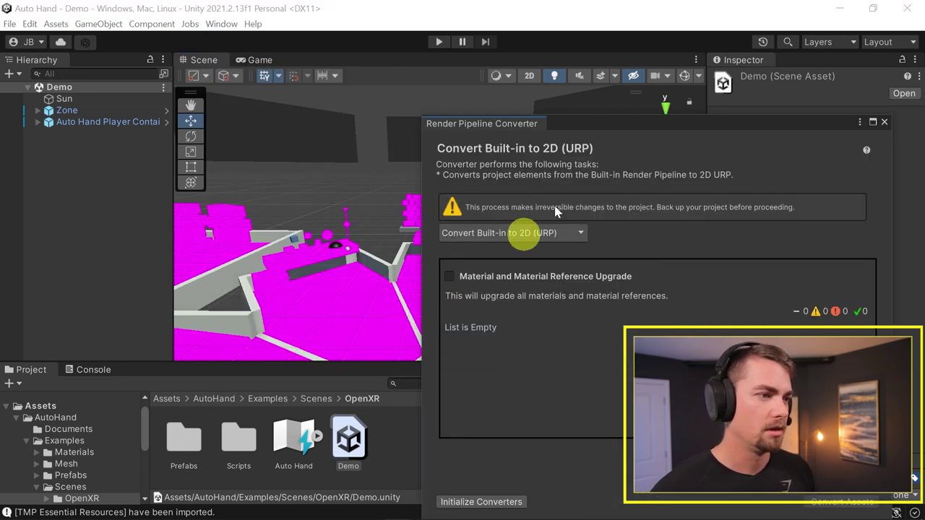
Choose Built-in to URP and tick the Rendering Settings, Material Upgrade, Animation Clip and Readonly Material converters
{"action": "left_click_drag", "start_coordinate": [566, 112], "coordinate": [410, 86]}
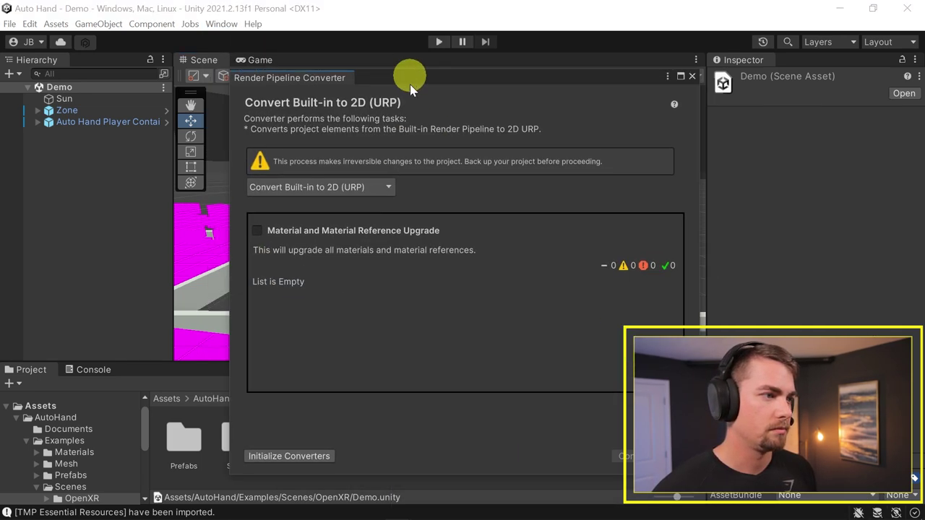
{"action": "left_click", "coordinate": [358, 189]}
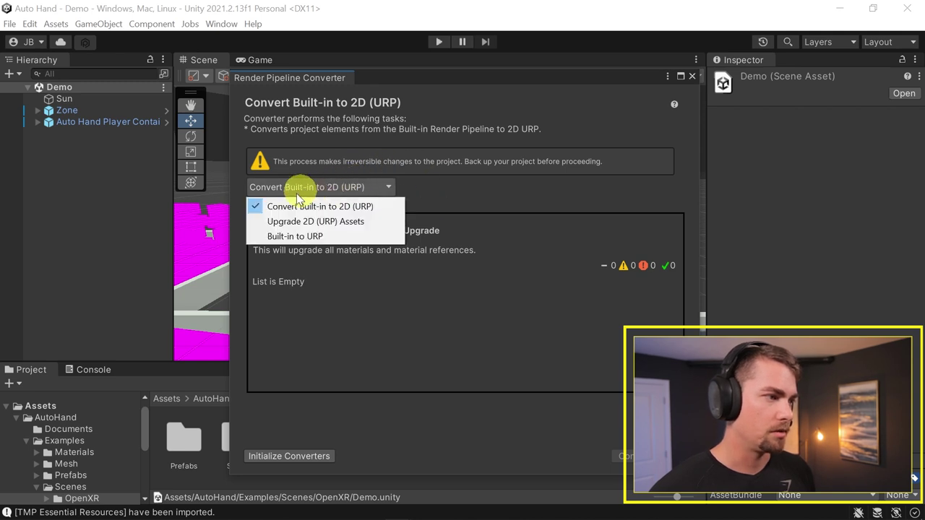
{"action": "left_click", "coordinate": [291, 240]}
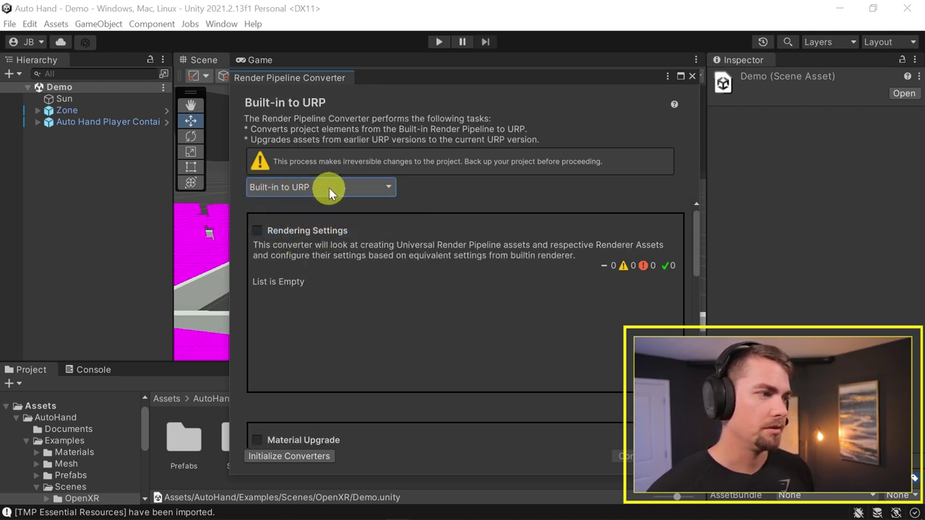
{"action": "left_click", "coordinate": [257, 231]}
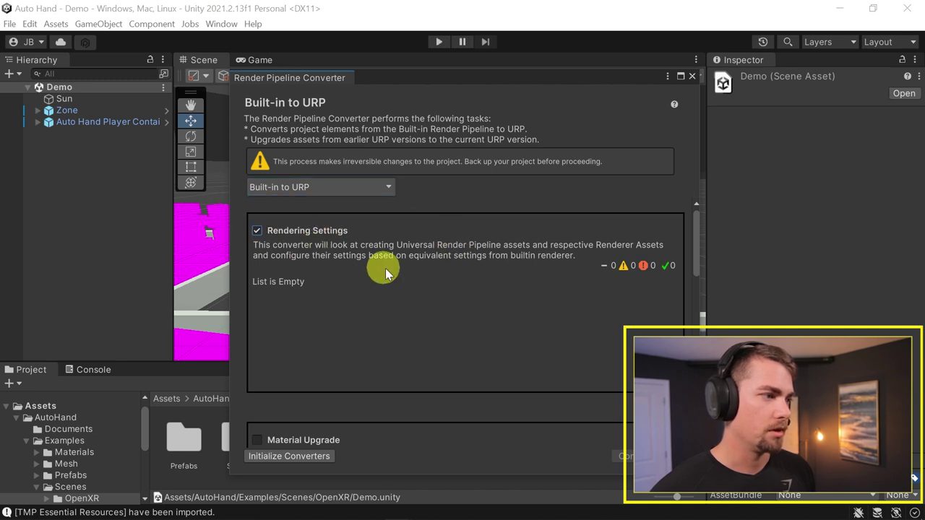
{"action": "scroll", "coordinate": [386, 268], "scroll_direction": "down", "scroll_amount": 4}
{"action": "left_click", "coordinate": [258, 284]}
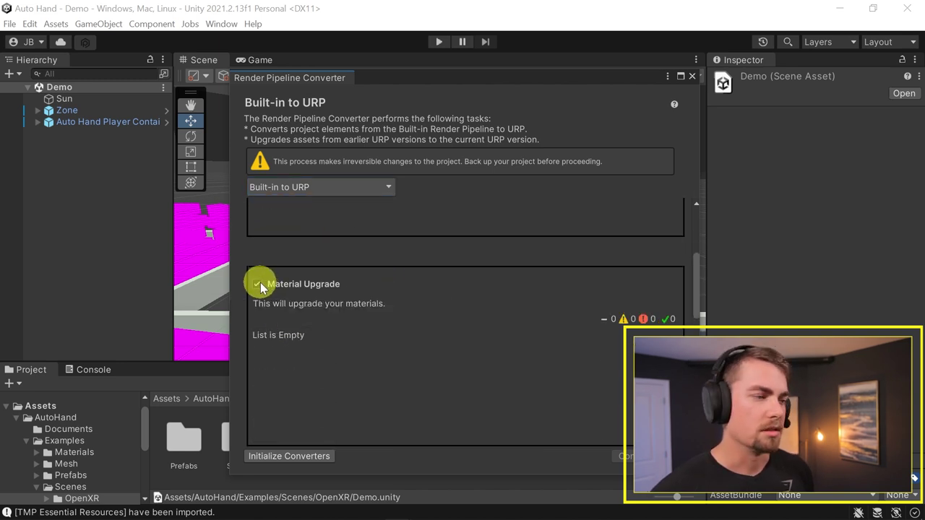
{"action": "scroll", "coordinate": [326, 299], "scroll_direction": "down", "scroll_amount": 2}
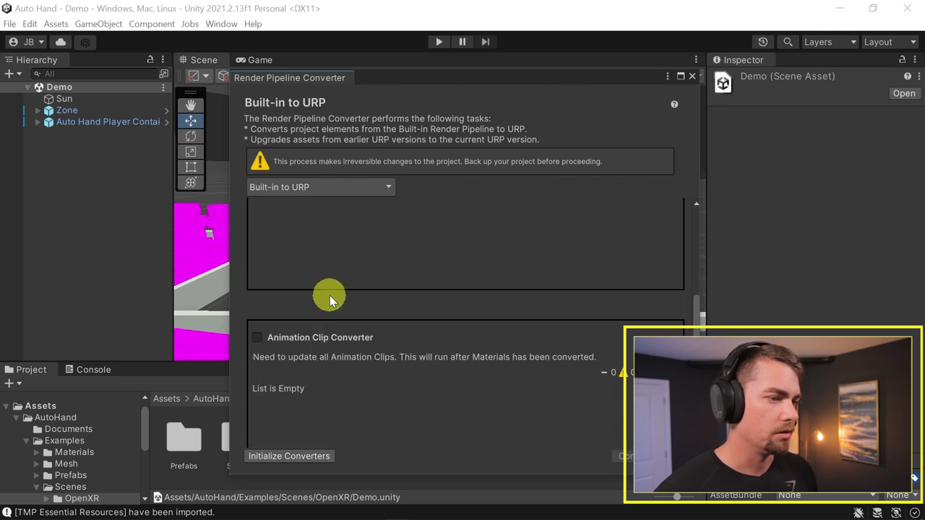
{"action": "left_click", "coordinate": [258, 339]}
{"action": "scroll", "coordinate": [324, 357], "scroll_direction": "down", "scroll_amount": 2}
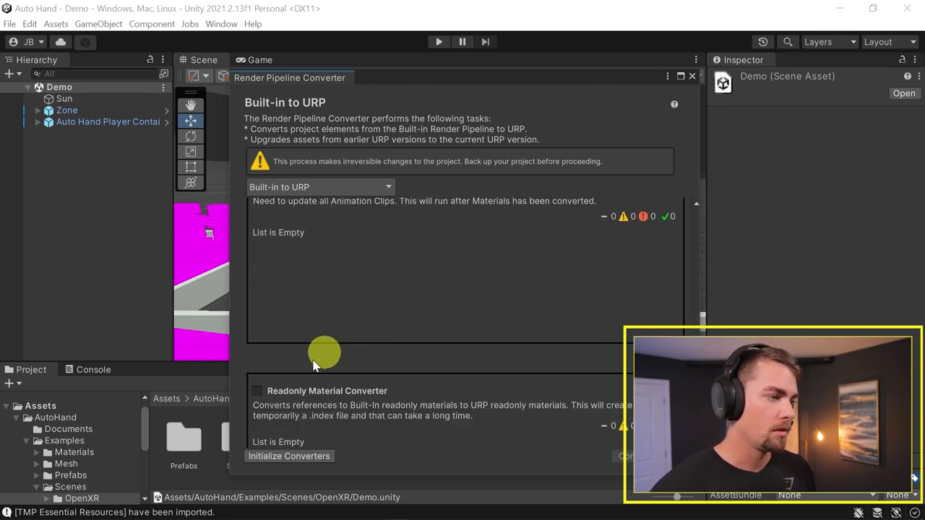
{"action": "left_click", "coordinate": [258, 388]}
{"action": "scroll", "coordinate": [345, 370], "scroll_direction": "down", "scroll_amount": 2}
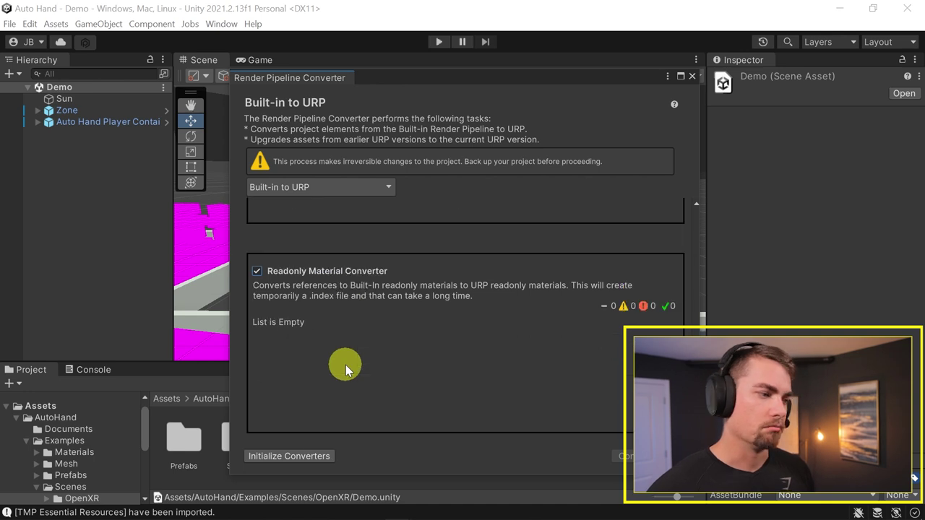
Initialize the converters, convert the found assets, and close the Render Pipeline Converter
{"action": "left_click", "coordinate": [292, 454]}
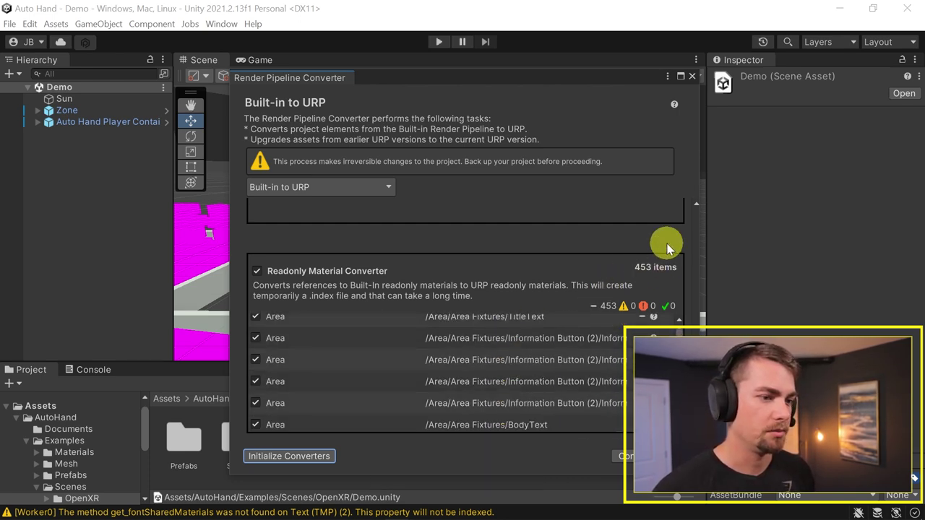
{"action": "left_click", "coordinate": [626, 456]}
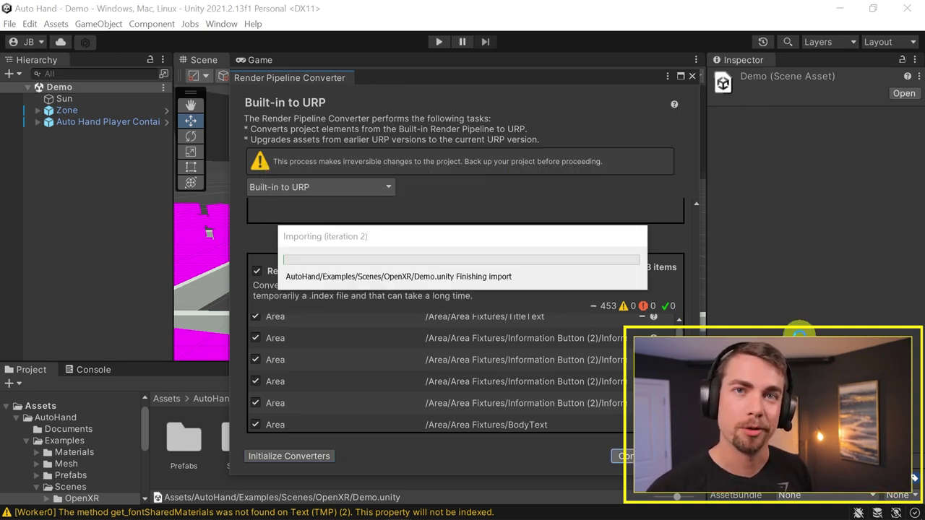
{"action": "left_click", "coordinate": [692, 77]}
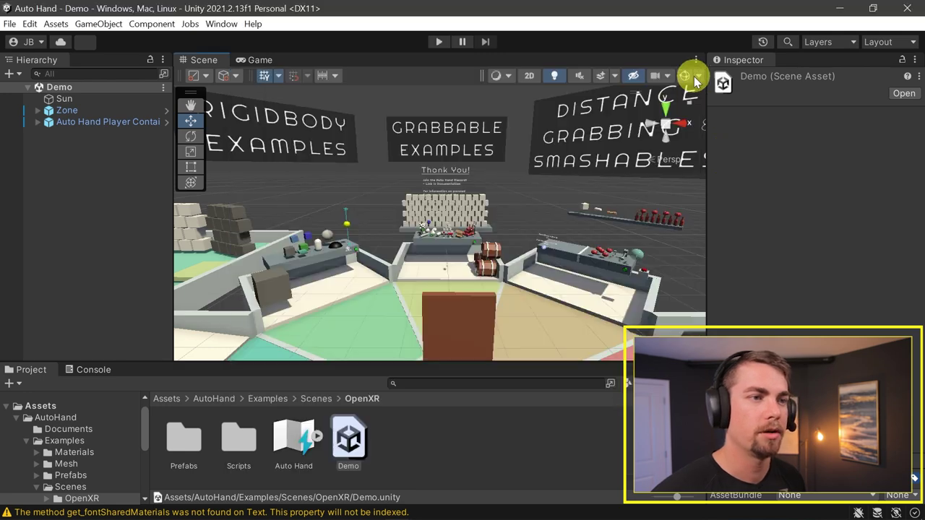
Orbit past the User Interface, Movement and Grabbable Examples areas, then look down on the octagonal hub
{"action": "right_click_drag", "start_coordinate": [548, 186], "coordinate": [654, 212]}
{"action": "right_click_drag", "start_coordinate": [511, 302], "coordinate": [409, 491]}
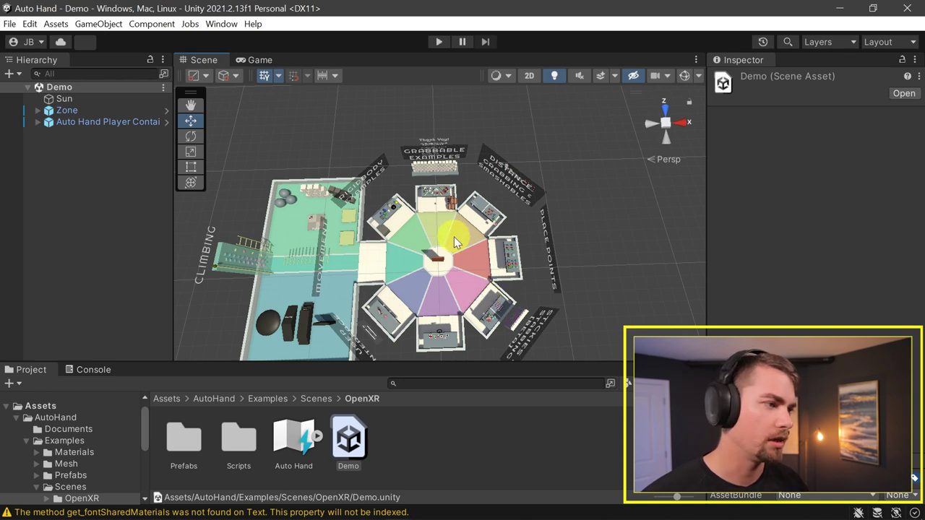
{"action": "left_click_drag", "start_coordinate": [455, 242], "coordinate": [279, 200], "text": "alt"}
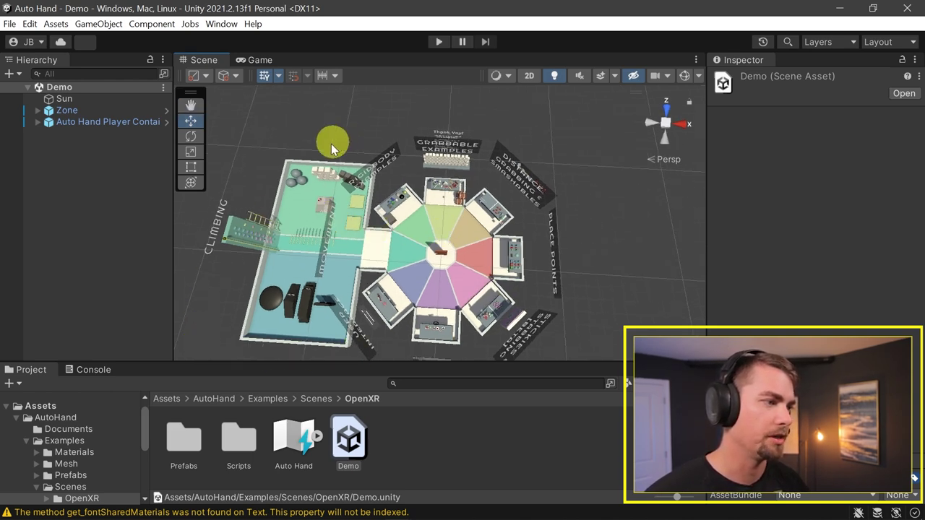
{"action": "left_click_drag", "start_coordinate": [424, 268], "coordinate": [675, 274], "text": "alt"}
{"action": "scroll", "coordinate": [458, 303], "scroll_direction": "up", "scroll_amount": 2}
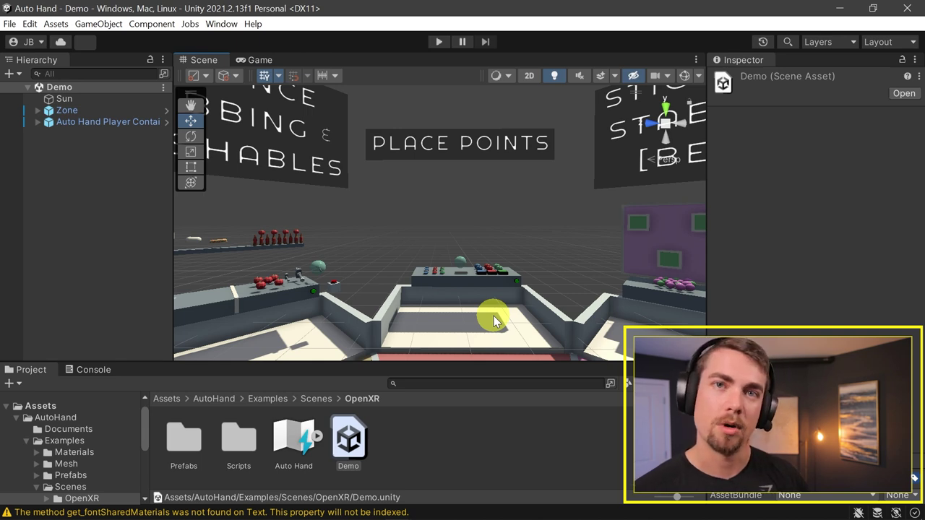
Orbit to centre the Stickies & Stabbing, Gadgets, User Interface and Movement areas in turn
{"action": "left_click_drag", "start_coordinate": [484, 316], "coordinate": [667, 314], "text": "alt"}
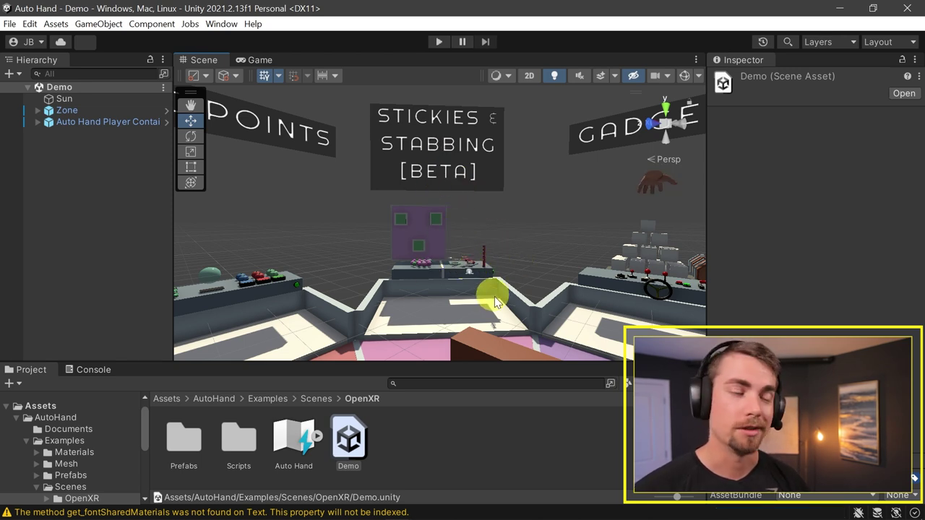
{"action": "left_click_drag", "start_coordinate": [383, 318], "coordinate": [553, 310], "text": "alt"}
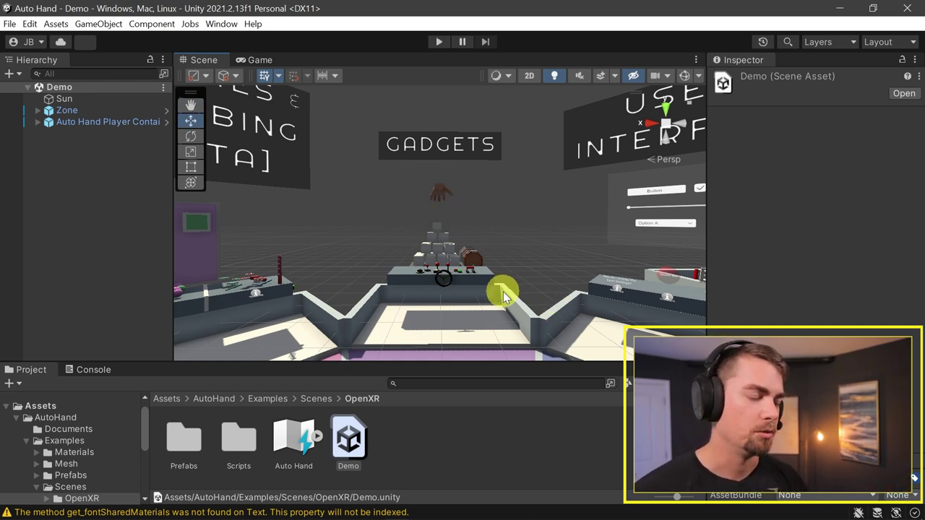
{"action": "left_click_drag", "start_coordinate": [554, 303], "coordinate": [668, 318], "text": "alt"}
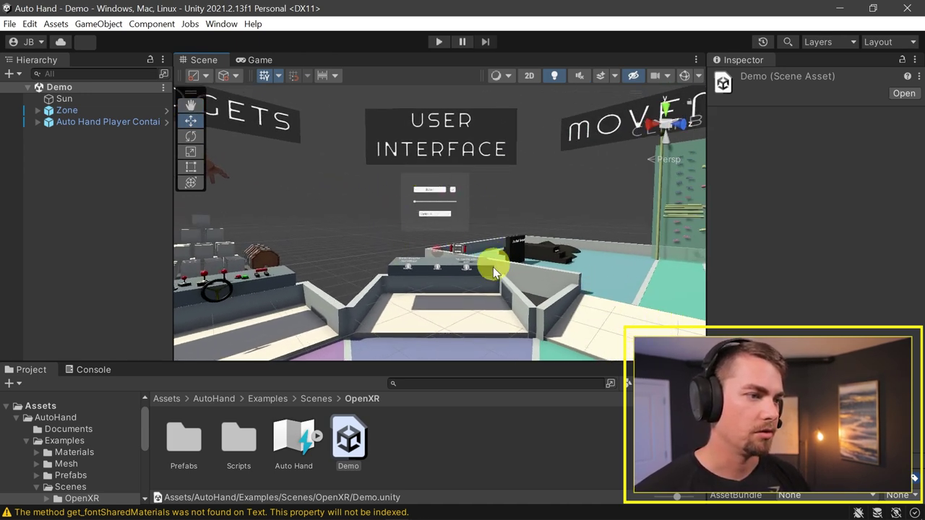
{"action": "left_click_drag", "start_coordinate": [488, 296], "coordinate": [648, 290], "text": "alt"}
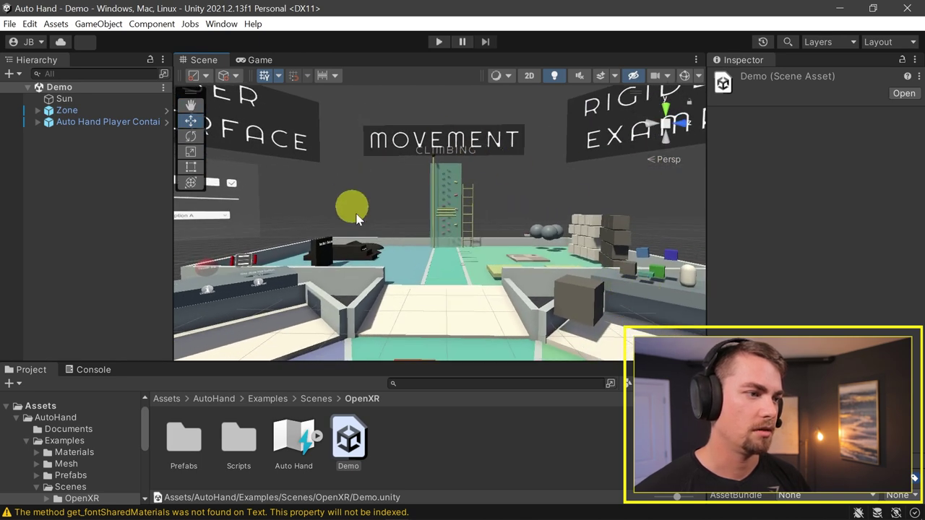
Frame the Rigidbody Examples and Grabbable Examples signs together in the Scene view
{"action": "left_click_drag", "start_coordinate": [431, 325], "coordinate": [573, 309], "text": "alt"}
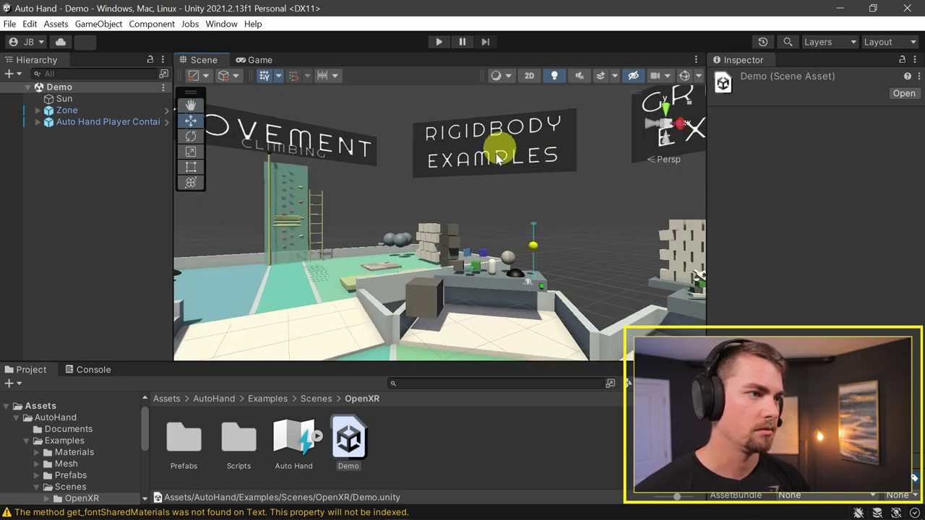
{"action": "left_click_drag", "start_coordinate": [506, 285], "coordinate": [599, 279], "text": "alt"}
{"action": "middle_click_drag", "start_coordinate": [599, 279], "coordinate": [538, 308]}
{"action": "right_click_drag", "start_coordinate": [538, 249], "coordinate": [566, 165]}
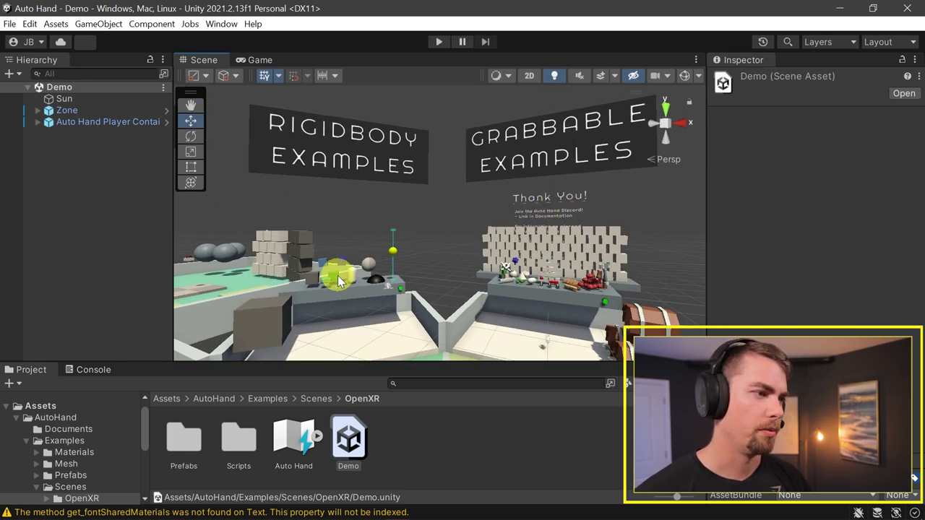
{"action": "right_click_drag", "start_coordinate": [337, 275], "coordinate": [331, 289]}
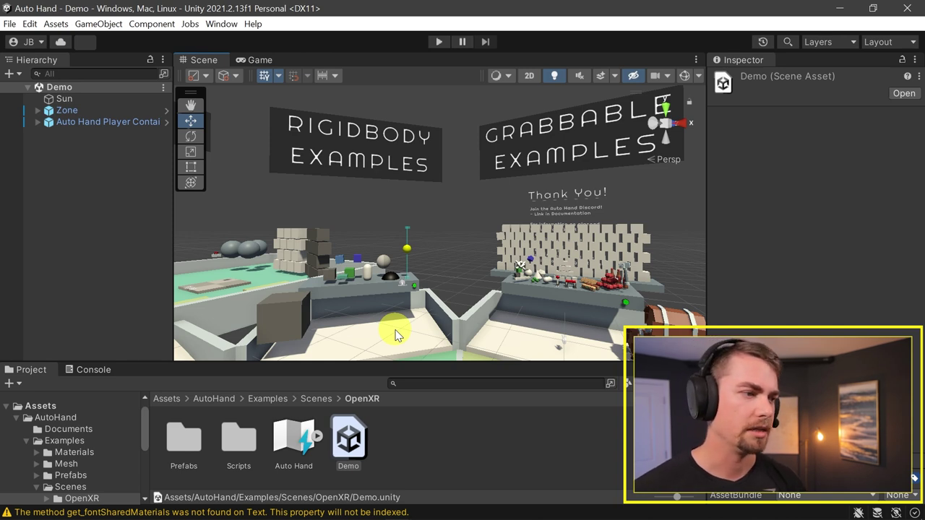
{"action": "right_click_drag", "start_coordinate": [395, 334], "coordinate": [502, 331]}
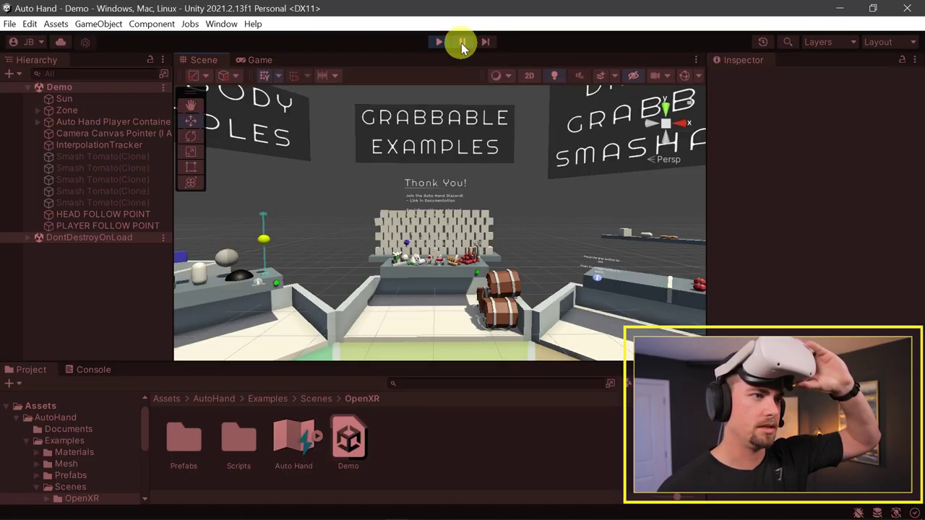
Set play mode to Play Focused and return to the Game view of the VR camera
{"action": "left_click", "coordinate": [600, 74]}
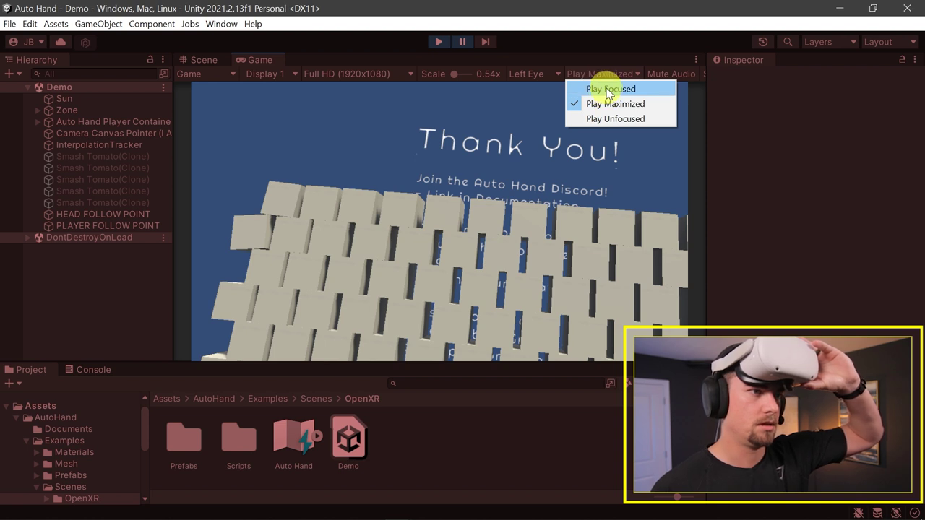
{"action": "left_click", "coordinate": [608, 89]}
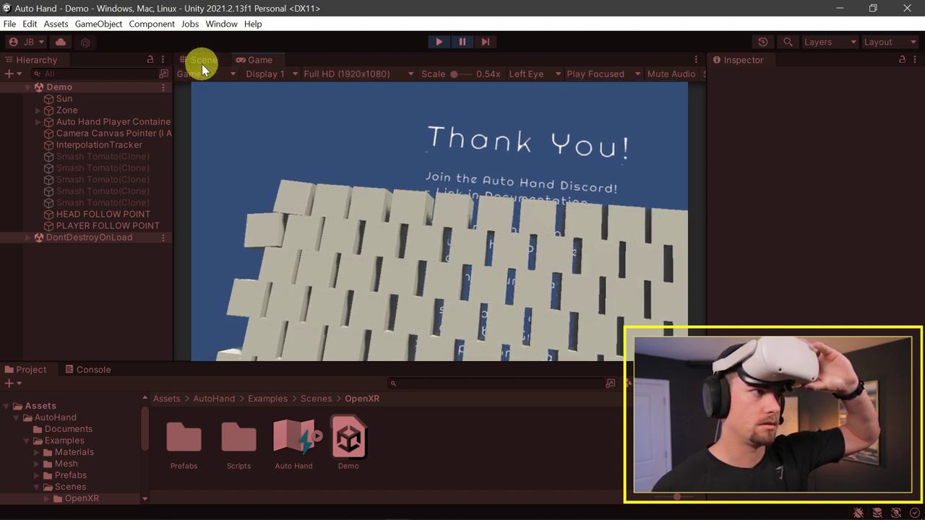
{"action": "left_click", "coordinate": [202, 62]}
{"action": "left_click", "coordinate": [463, 42]}
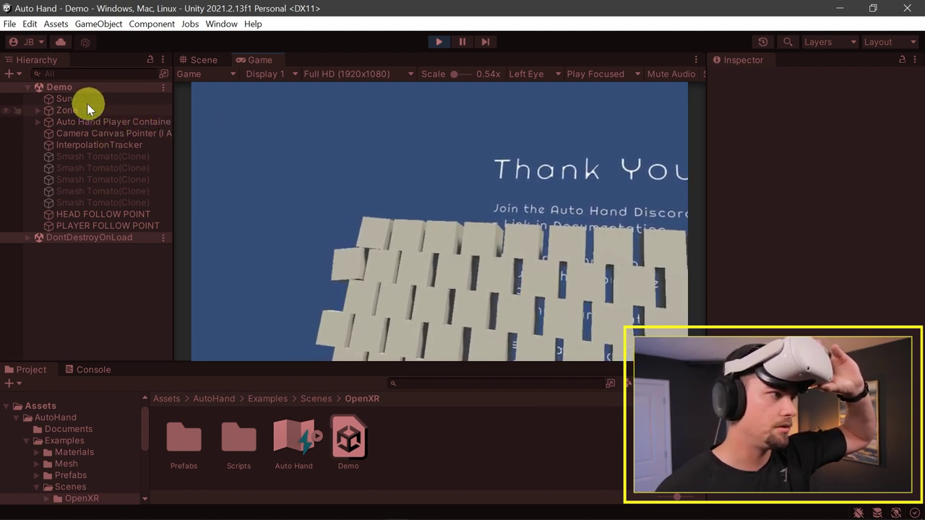
Expand Auto Hand Player Container, TrackerOffsets and both controllers, then select (R) Follow Offset Robot Hand
{"action": "left_click", "coordinate": [65, 123]}
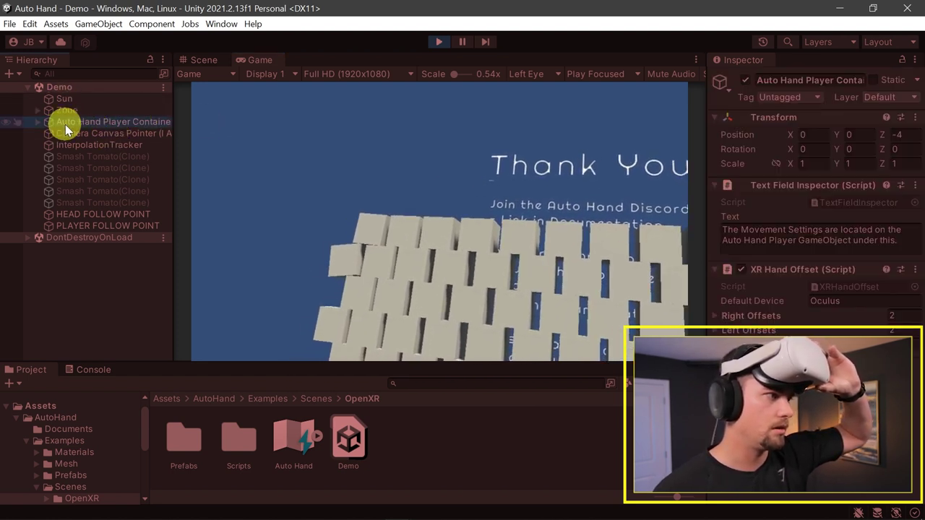
{"action": "left_click", "coordinate": [39, 123]}
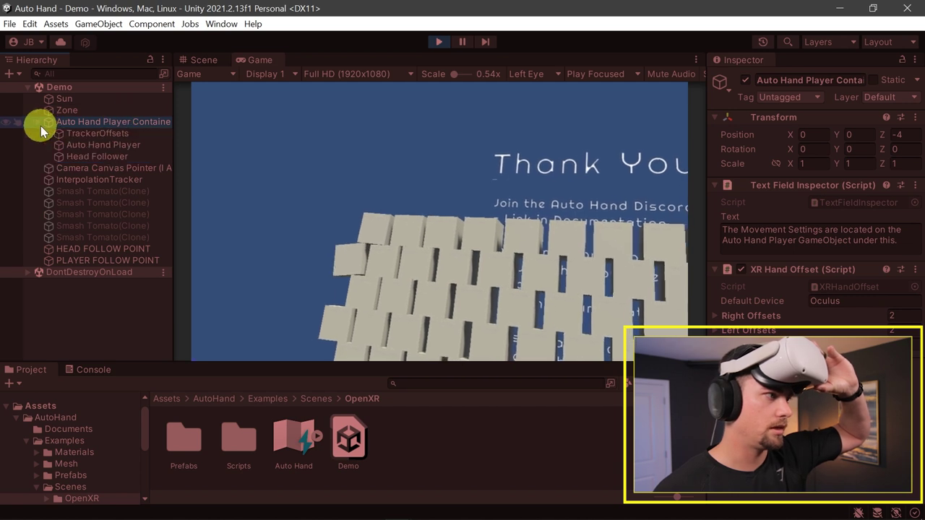
{"action": "left_click", "coordinate": [117, 134]}
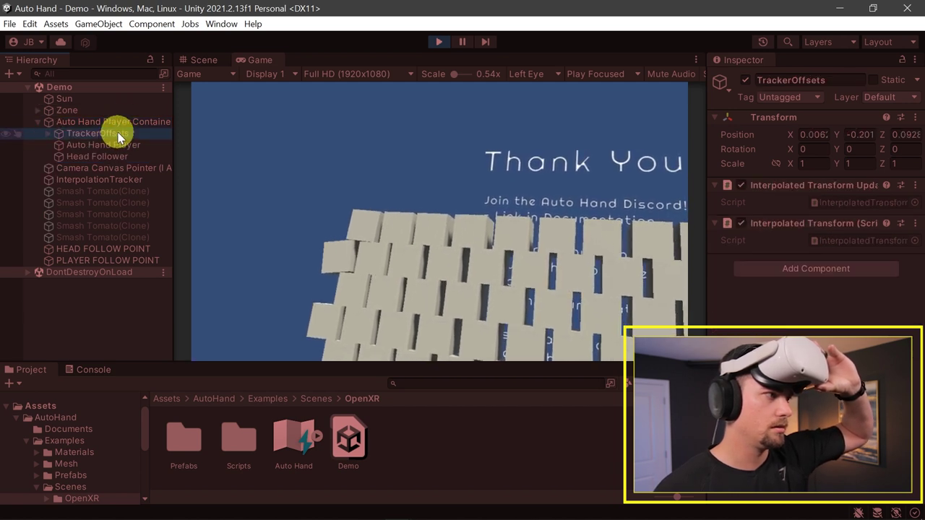
{"action": "left_click", "coordinate": [49, 133]}
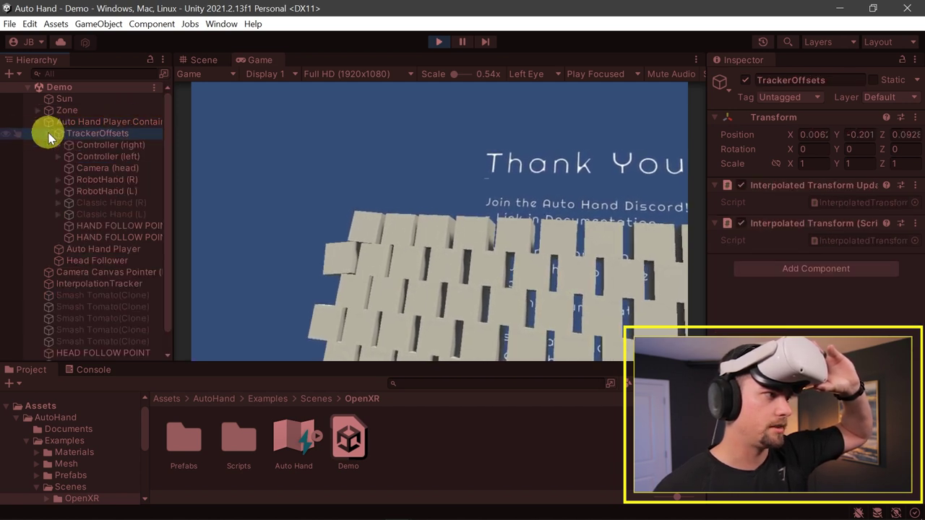
{"action": "left_click", "coordinate": [91, 144]}
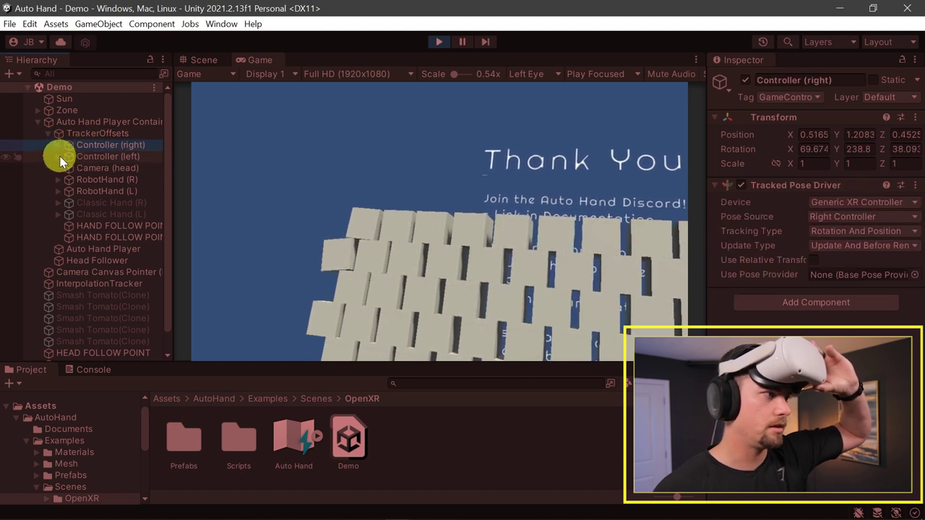
{"action": "left_click", "coordinate": [59, 156]}
{"action": "left_click", "coordinate": [59, 145]}
{"action": "left_click", "coordinate": [108, 156]}
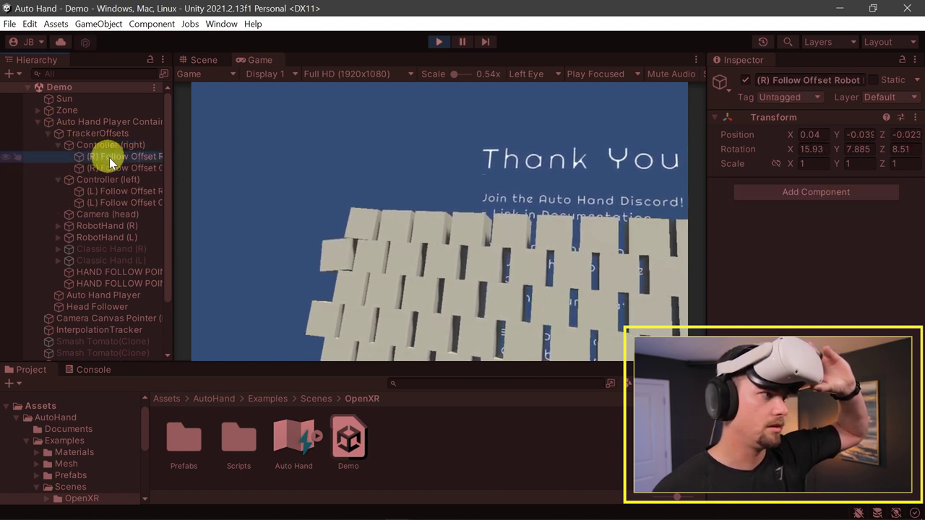
{"action": "left_click_drag", "start_coordinate": [172, 175], "coordinate": [203, 178]}
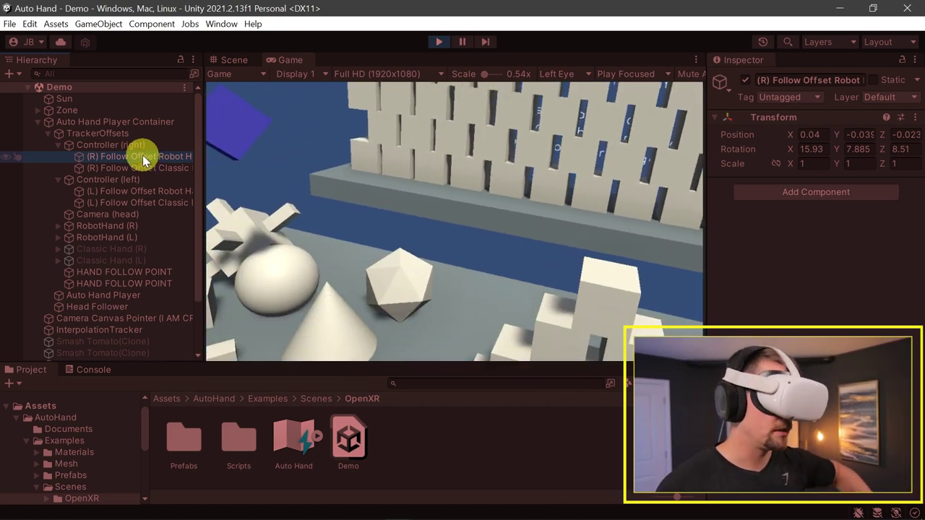
Select (L) Follow Offset Robot Hand and scrub its rotation to Y 12.25 and X 79.08
{"action": "left_click", "coordinate": [144, 202]}
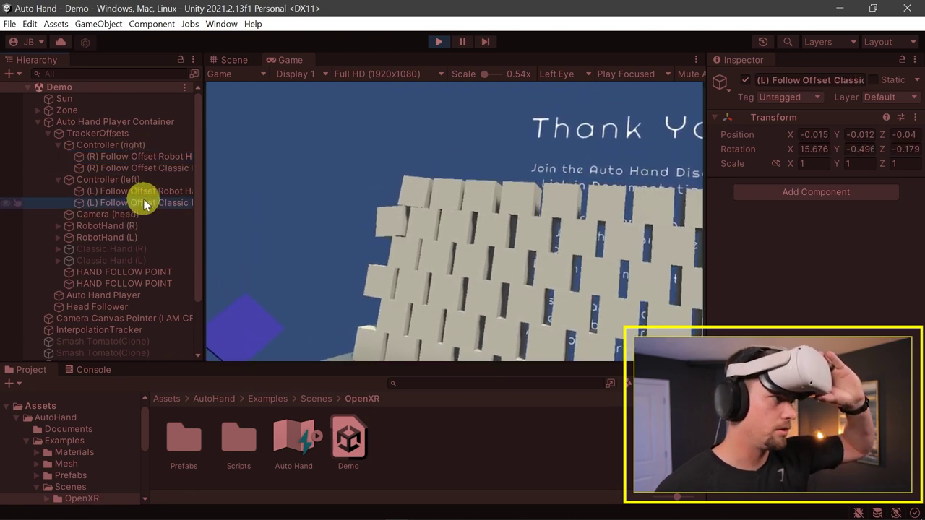
{"action": "left_click", "coordinate": [148, 192]}
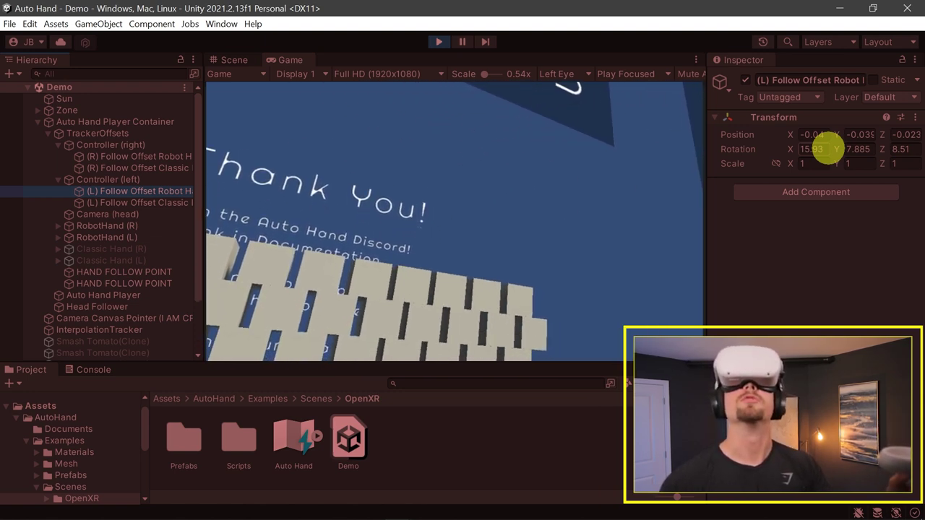
{"action": "left_click_drag", "start_coordinate": [838, 149], "coordinate": [861, 144]}
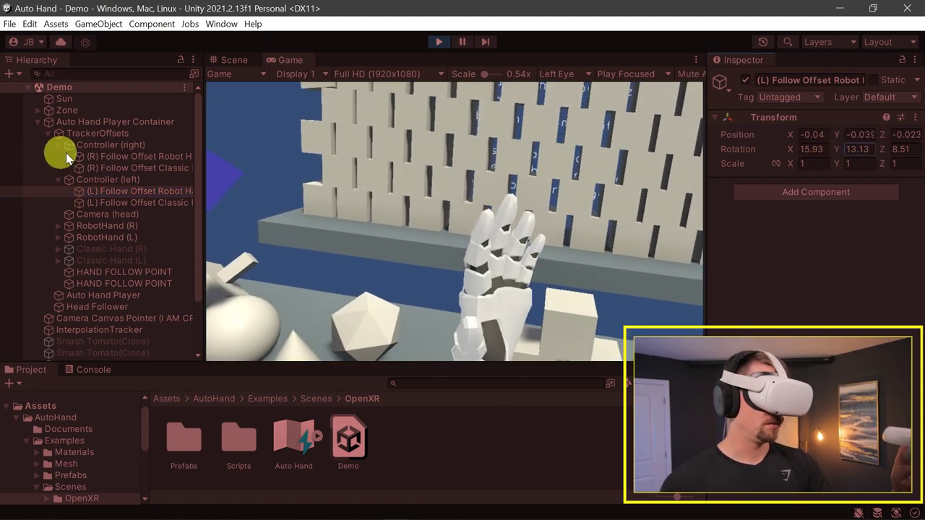
{"action": "left_click_drag", "start_coordinate": [264, 138], "coordinate": [33, 175]}
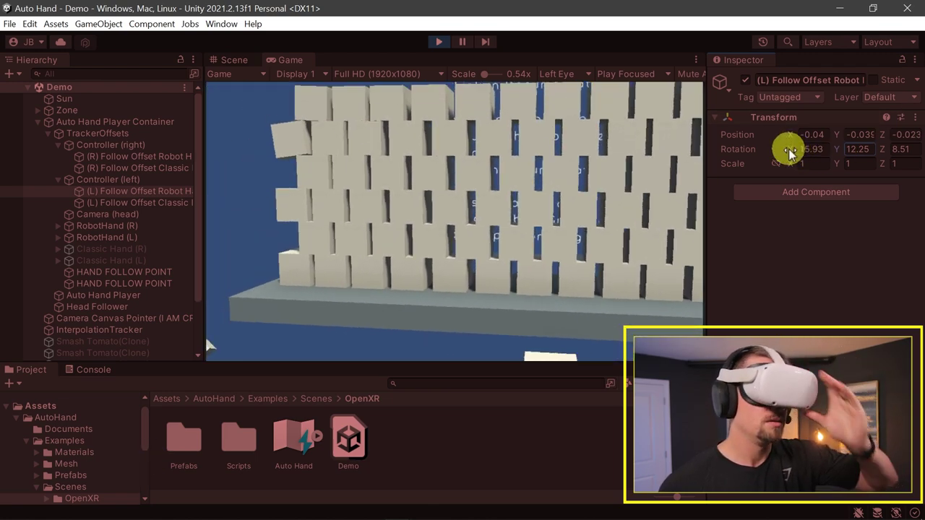
{"action": "left_click_drag", "start_coordinate": [791, 150], "coordinate": [817, 146]}
{"action": "left_click_drag", "start_coordinate": [37, 143], "coordinate": [132, 138]}
{"action": "left_click_drag", "start_coordinate": [419, 111], "coordinate": [416, 113]}
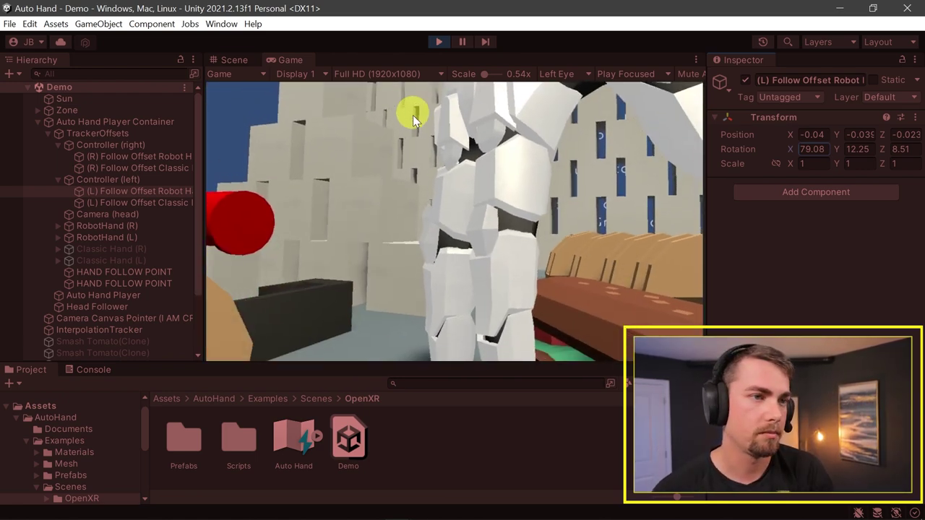
Copy the left robot hand offset's Transform component and stop Play mode
{"action": "right_click", "coordinate": [799, 121]}
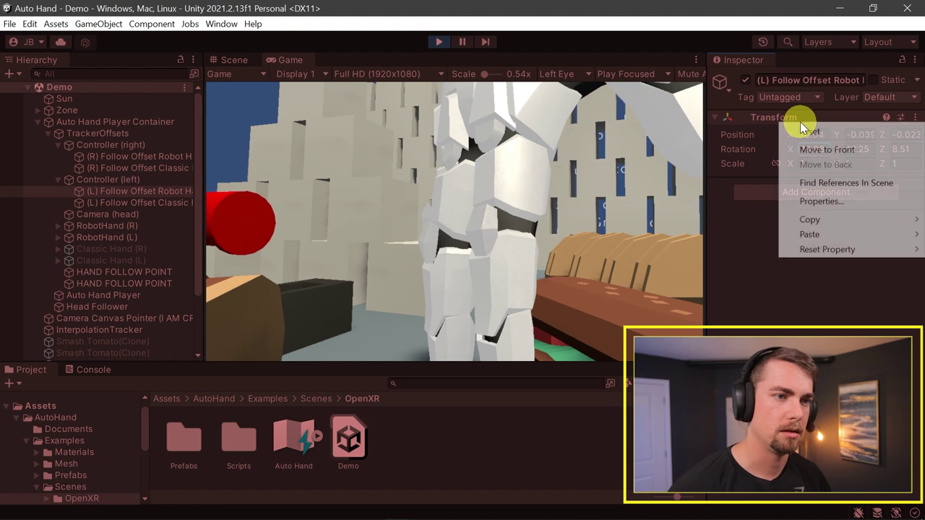
{"action": "mouse_move", "coordinate": [817, 219]}
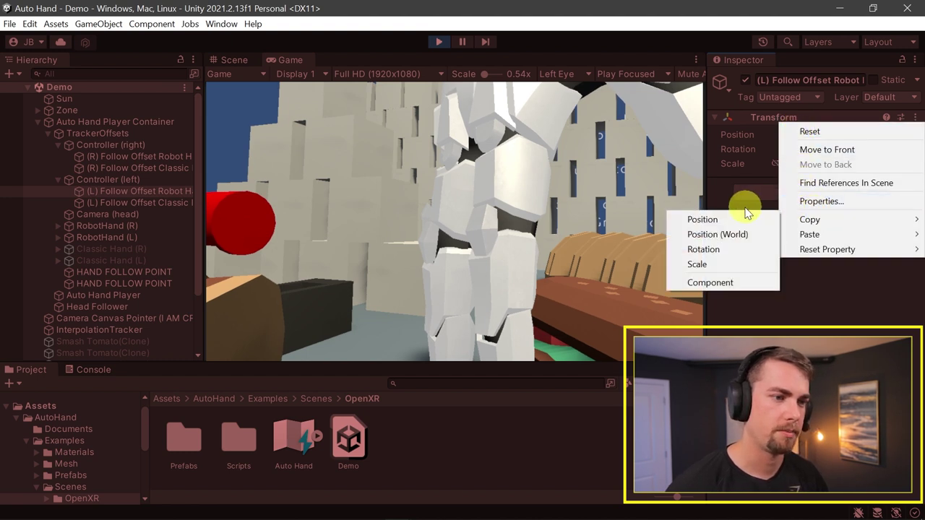
{"action": "left_click", "coordinate": [734, 284]}
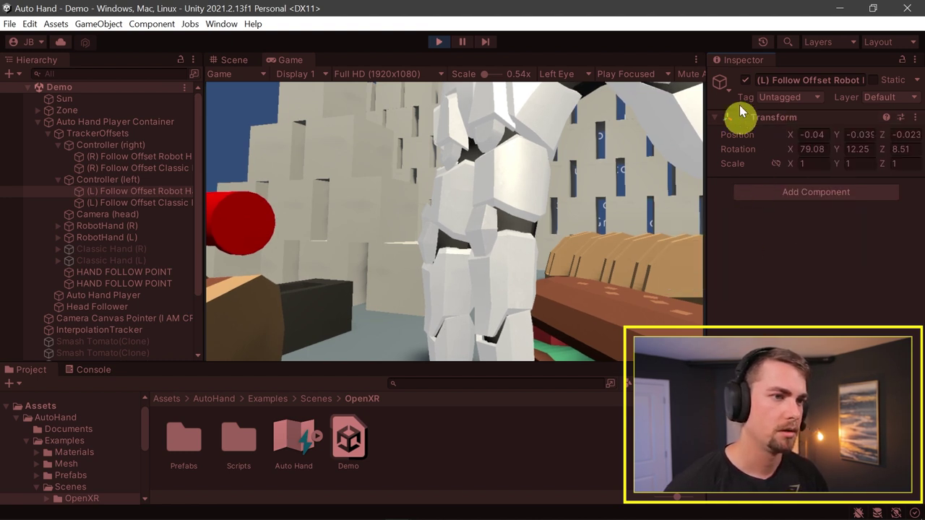
{"action": "left_click", "coordinate": [440, 42]}
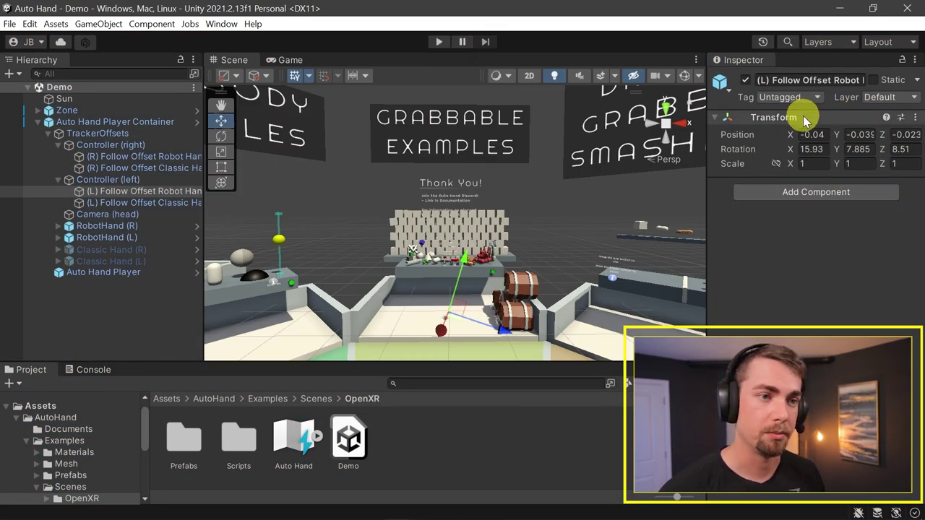
Paste the copied Transform values (79.08, 12.25, 8.51) back and restart Play mode
{"action": "right_click", "coordinate": [780, 118]}
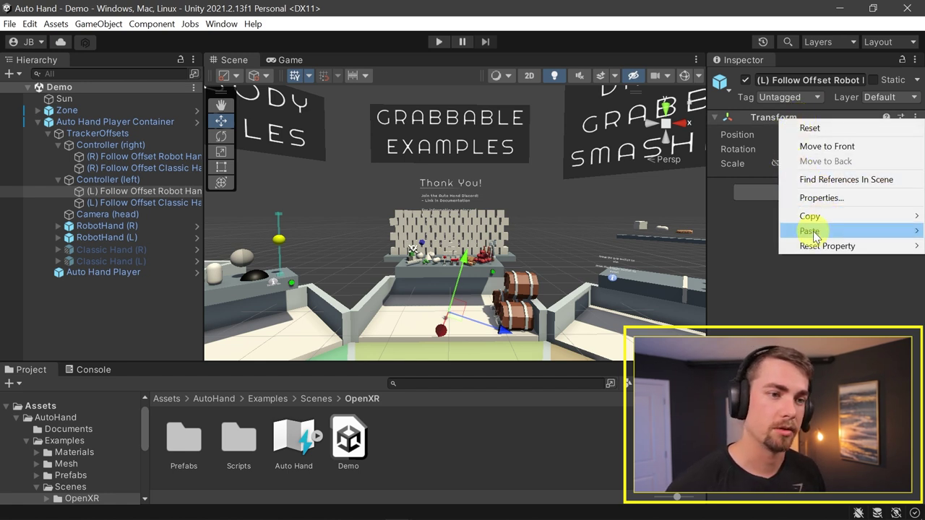
{"action": "mouse_move", "coordinate": [813, 231]}
{"action": "left_click", "coordinate": [735, 309]}
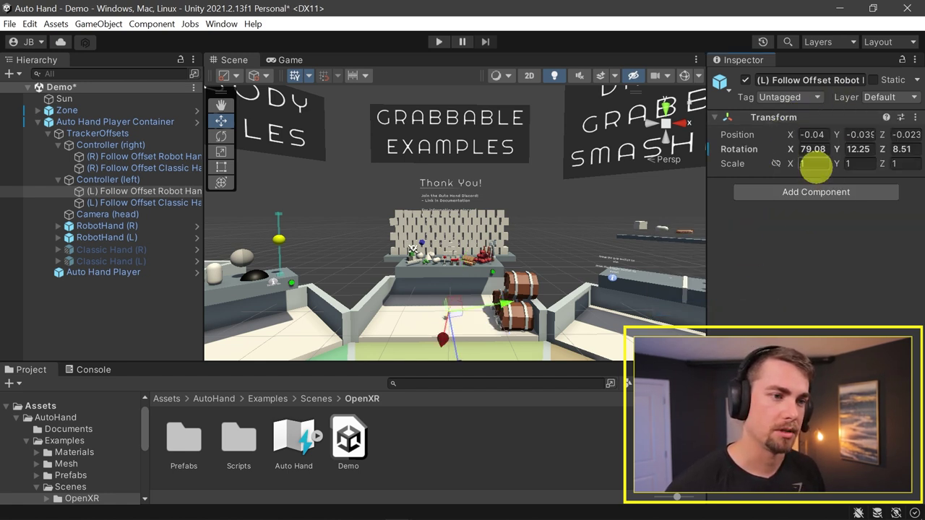
{"action": "left_click", "coordinate": [437, 44]}
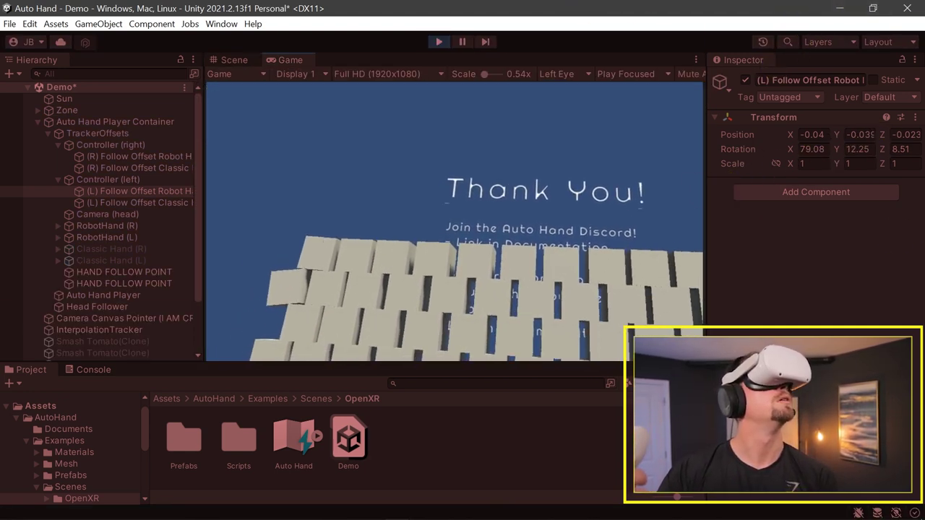
Scrub (R) Follow Offset Robot Hand's rotation X to 74.01 and copy its Transform component
{"action": "left_click", "coordinate": [145, 173]}
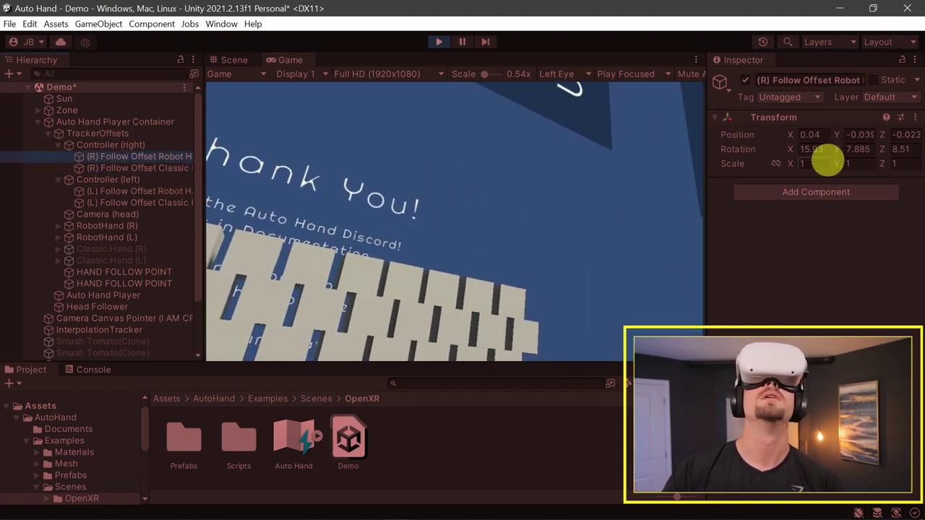
{"action": "left_click_drag", "start_coordinate": [794, 150], "coordinate": [334, 125]}
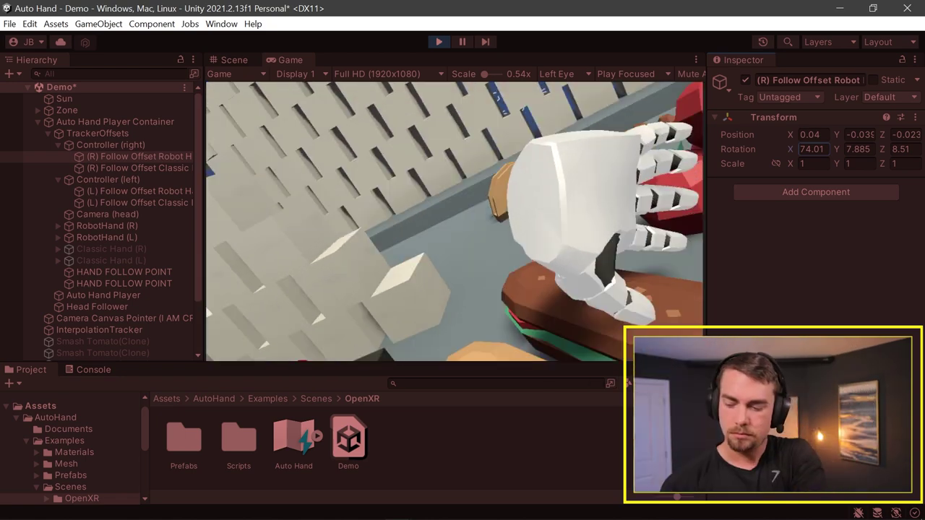
{"action": "right_click", "coordinate": [767, 118]}
{"action": "mouse_move", "coordinate": [794, 216]}
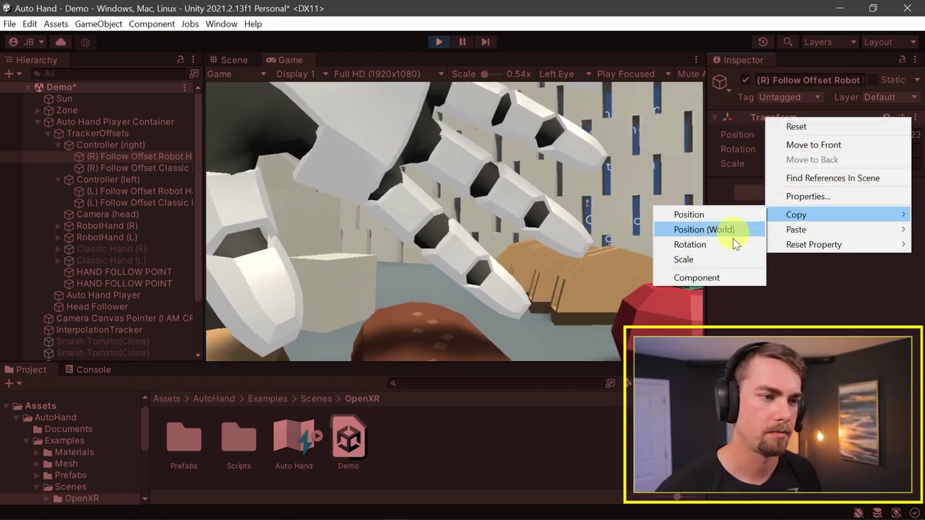
{"action": "left_click", "coordinate": [727, 279]}
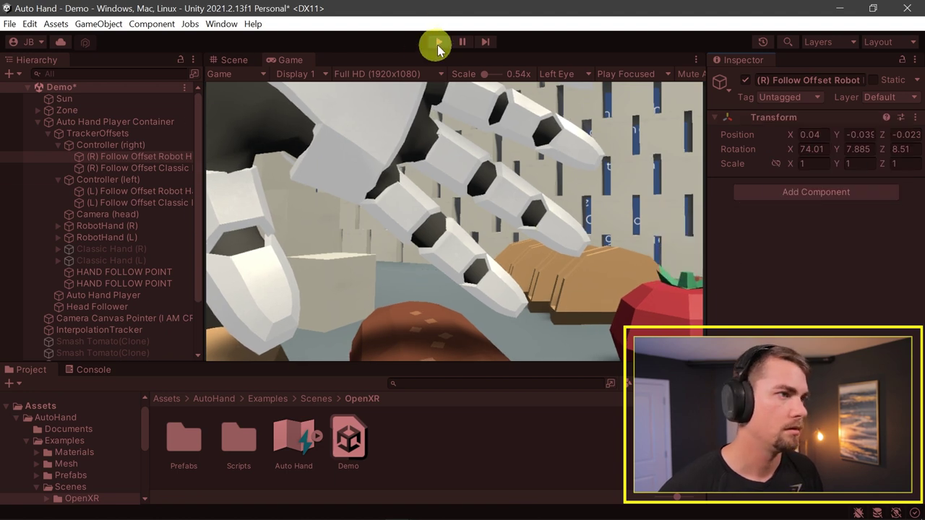
Stop Play mode and paste the copied Transform values onto the right robot hand offset
{"action": "left_click", "coordinate": [438, 43]}
{"action": "right_click", "coordinate": [791, 120]}
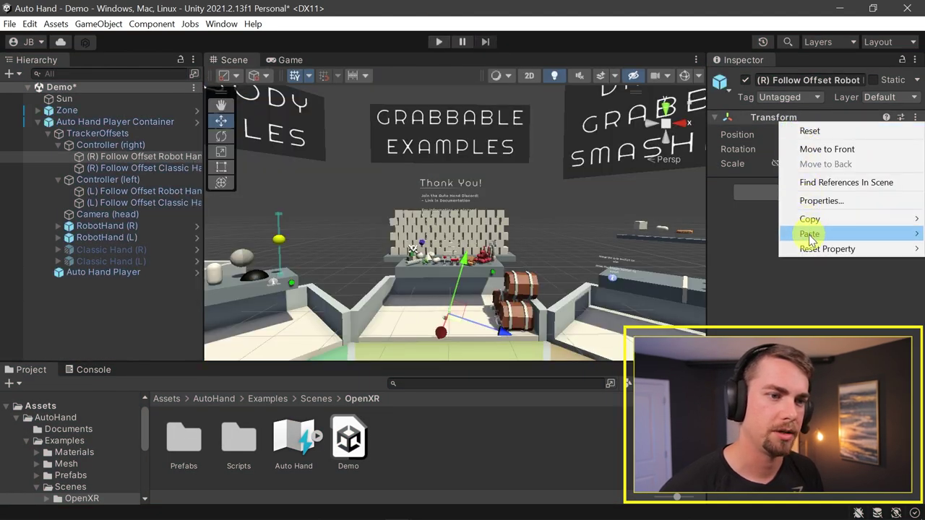
{"action": "mouse_move", "coordinate": [811, 238]}
{"action": "left_click", "coordinate": [736, 312]}
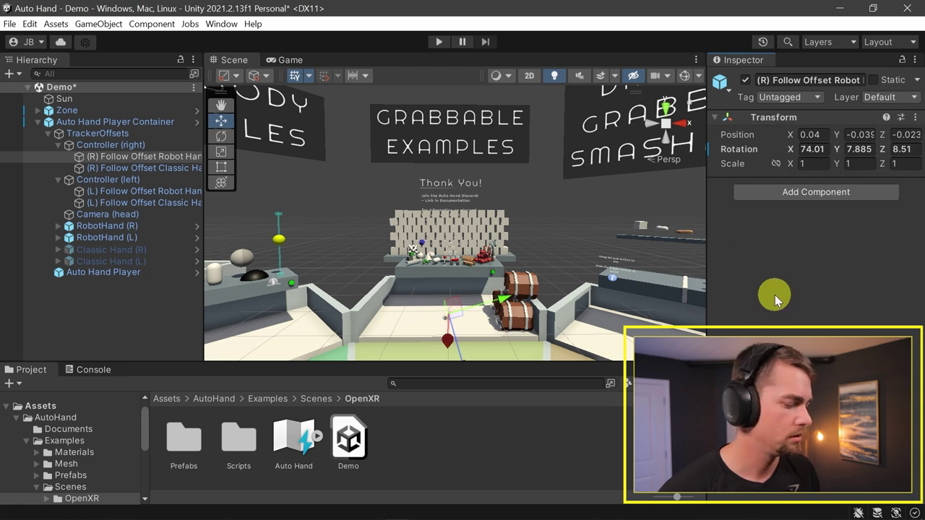
Select Auto Hand Player Container and Apply All its overrides to the OpenXRAutoHandPlayer prefab
{"action": "left_click", "coordinate": [135, 123]}
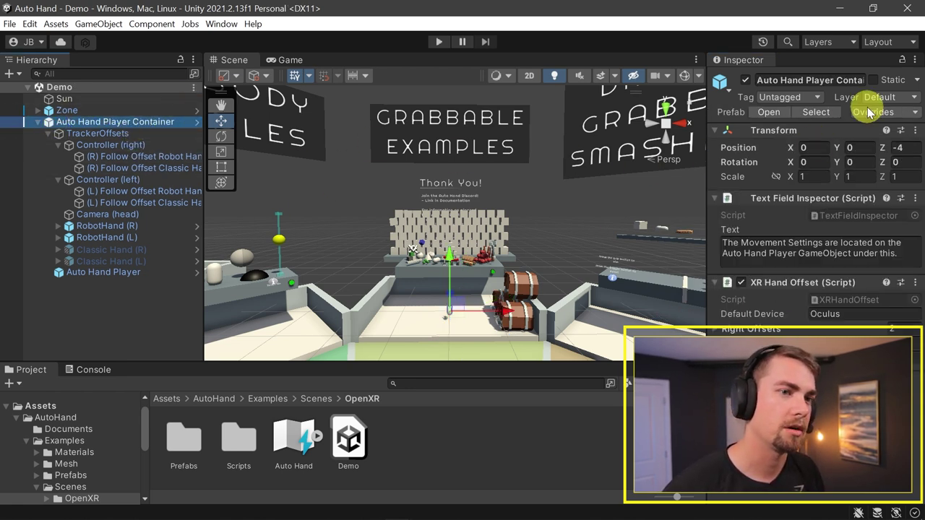
{"action": "left_click", "coordinate": [871, 112]}
{"action": "left_click", "coordinate": [866, 113]}
{"action": "left_click", "coordinate": [862, 115]}
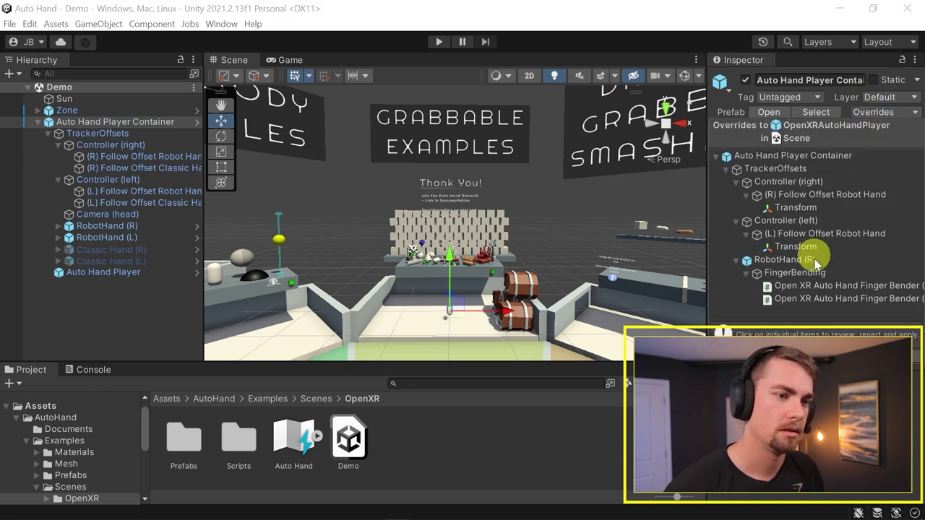
{"action": "left_click", "coordinate": [636, 168]}
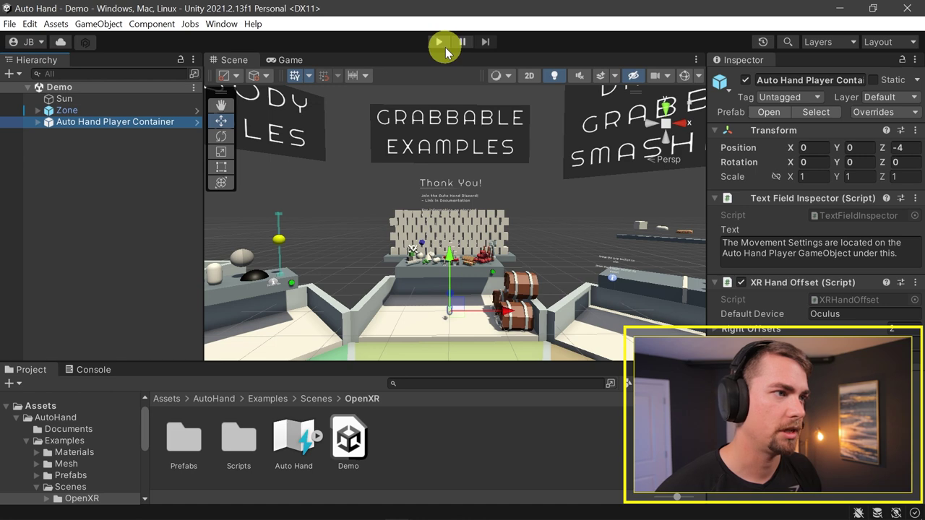
Switch the Game view's play mode to Play Maximized, then go back to the Scene tab
{"action": "left_click", "coordinate": [288, 61]}
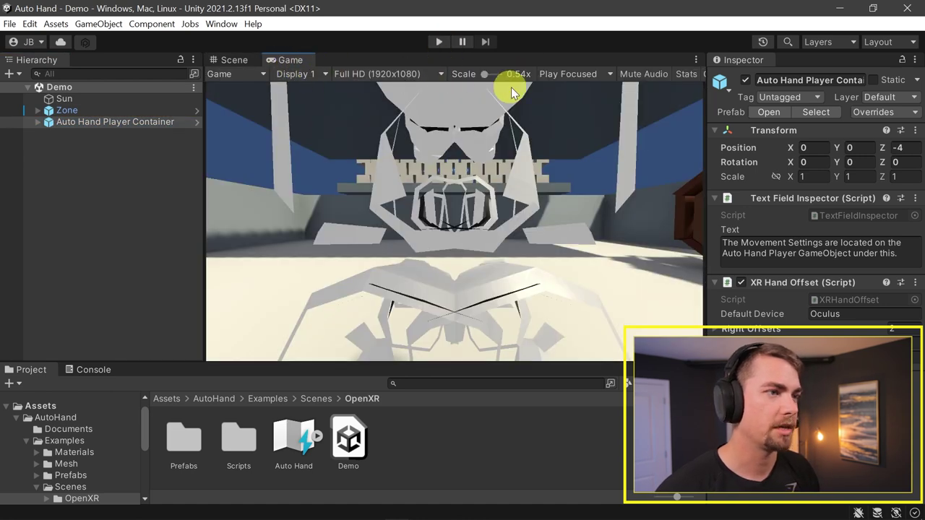
{"action": "left_click", "coordinate": [582, 75]}
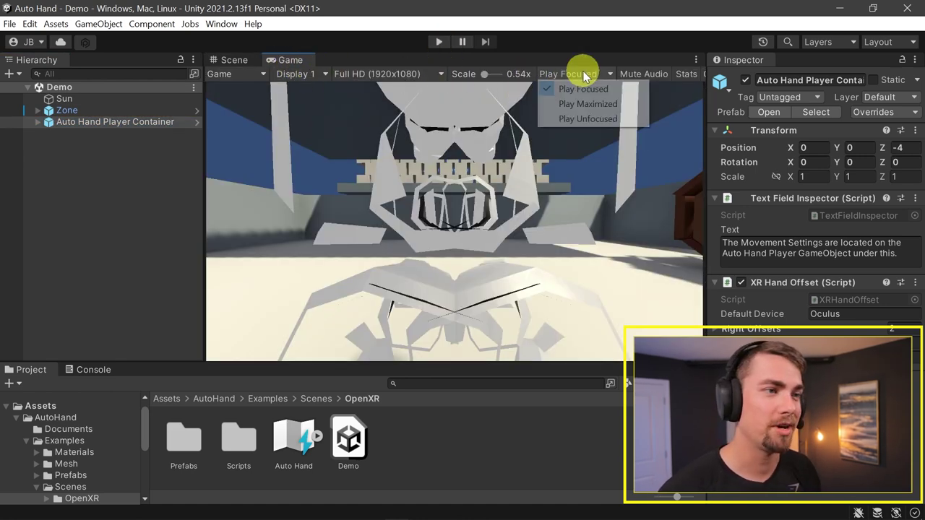
{"action": "left_click", "coordinate": [587, 107]}
{"action": "left_click", "coordinate": [239, 61]}
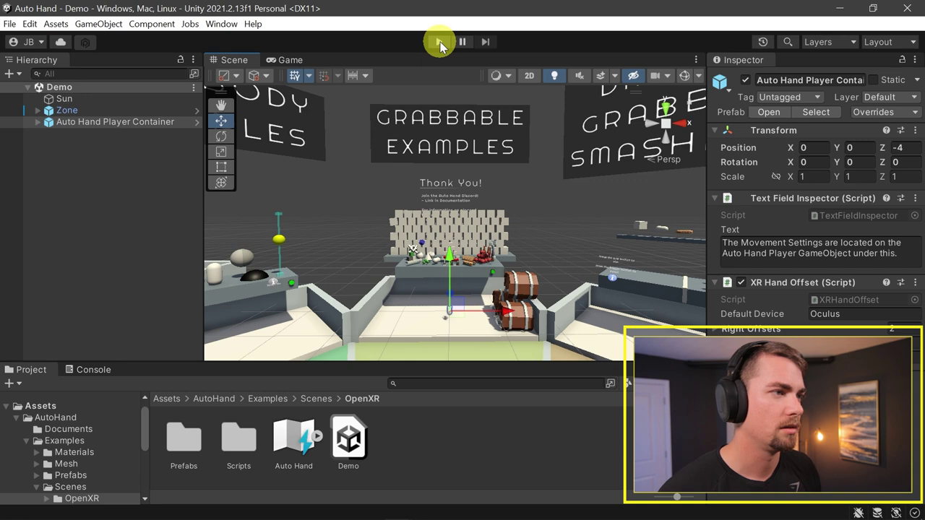
Enter Play mode to test the tuned robot hands in the VR headset
{"action": "left_click", "coordinate": [439, 42]}
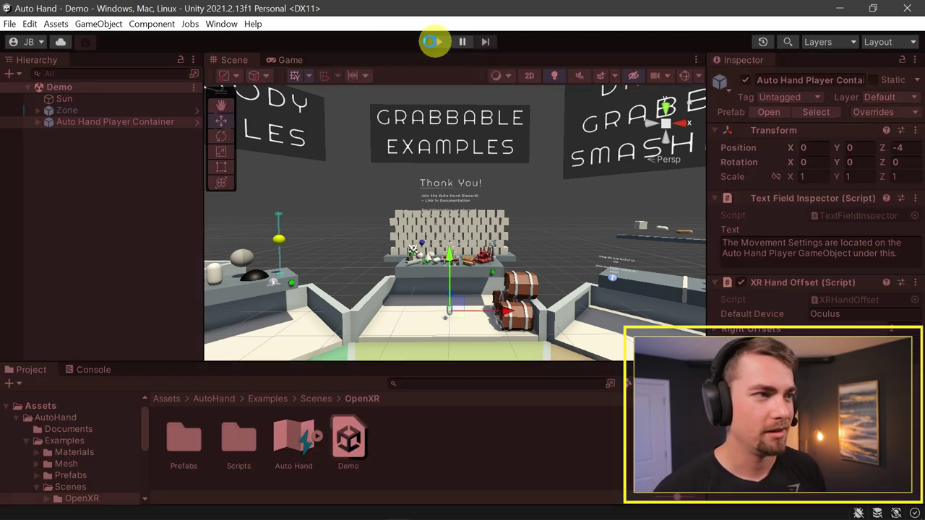